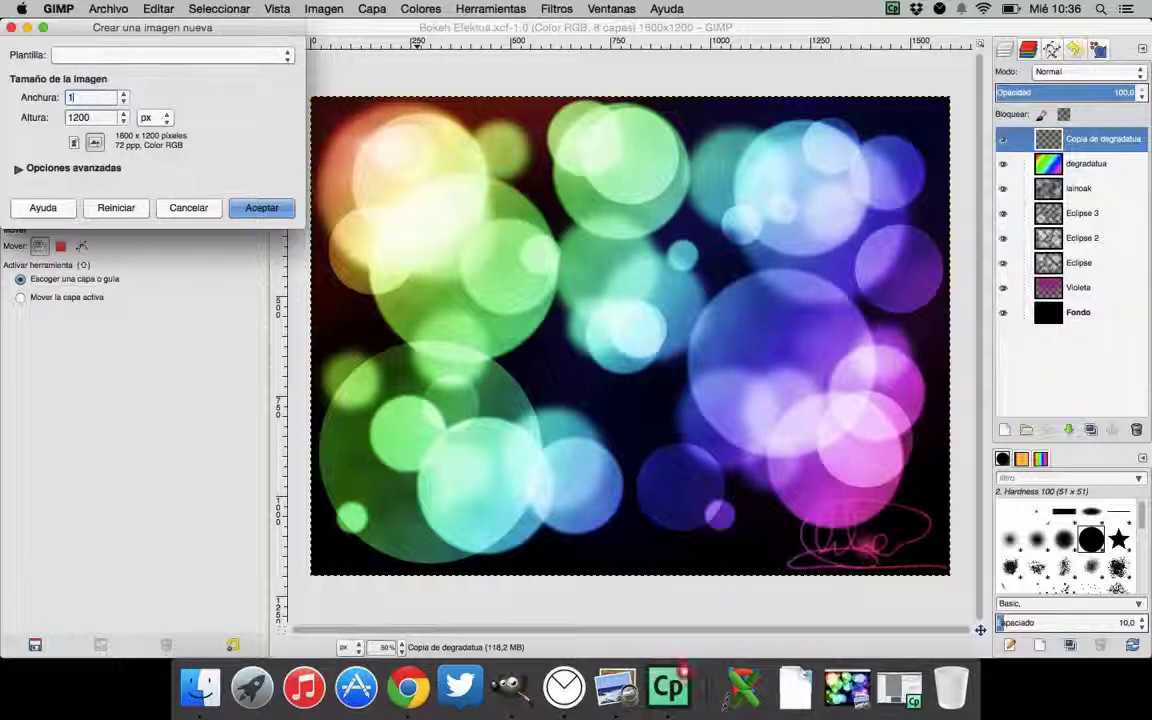
# Create a new 1440 x 900 px image, keeping the fill option on Color de fondo
pyautogui.write('440')
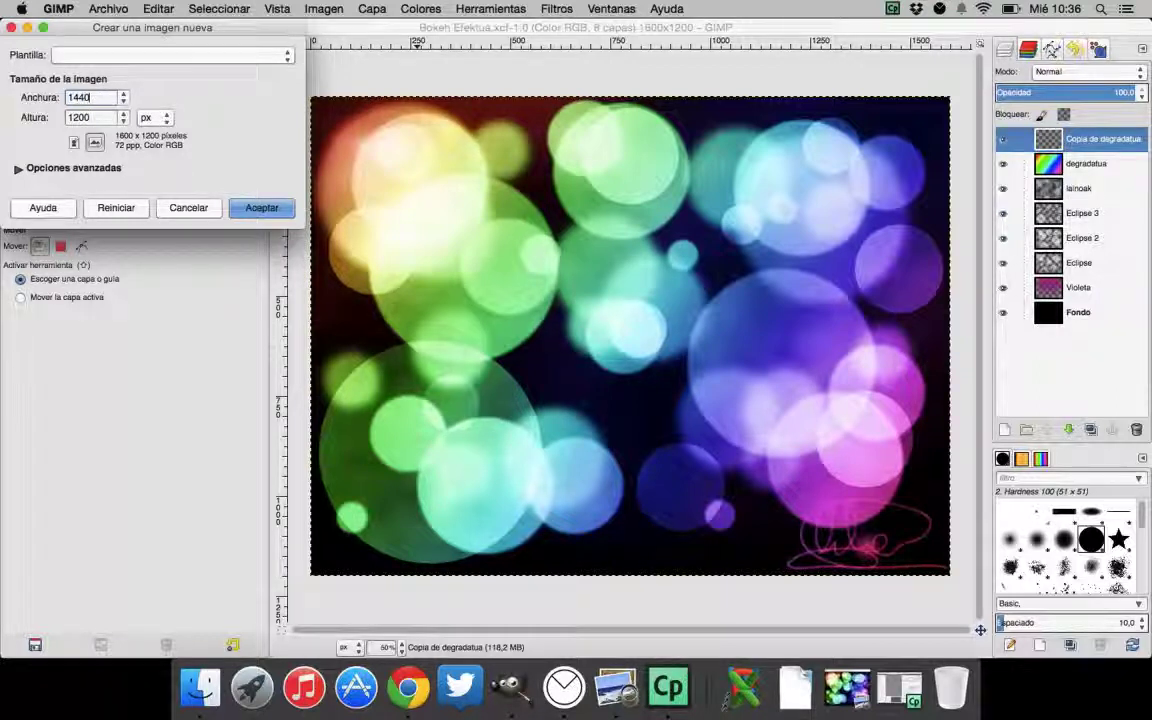
pyautogui.press('Tab')
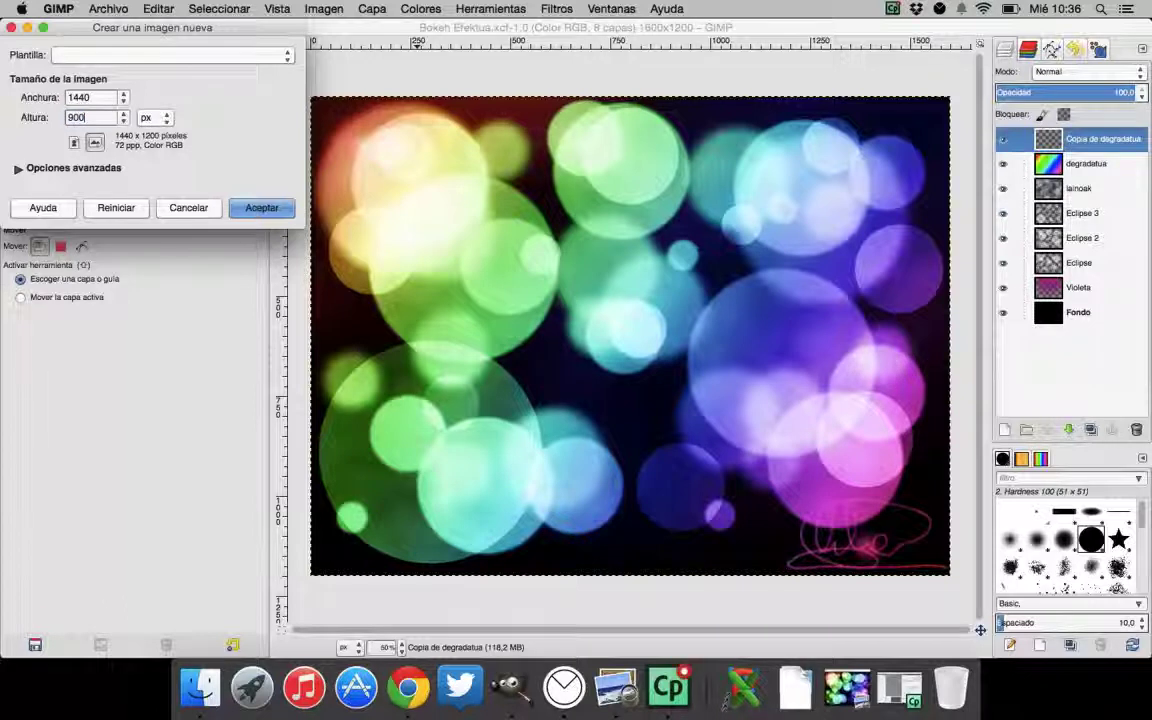
pyautogui.write('900')
pyautogui.click(18, 168)
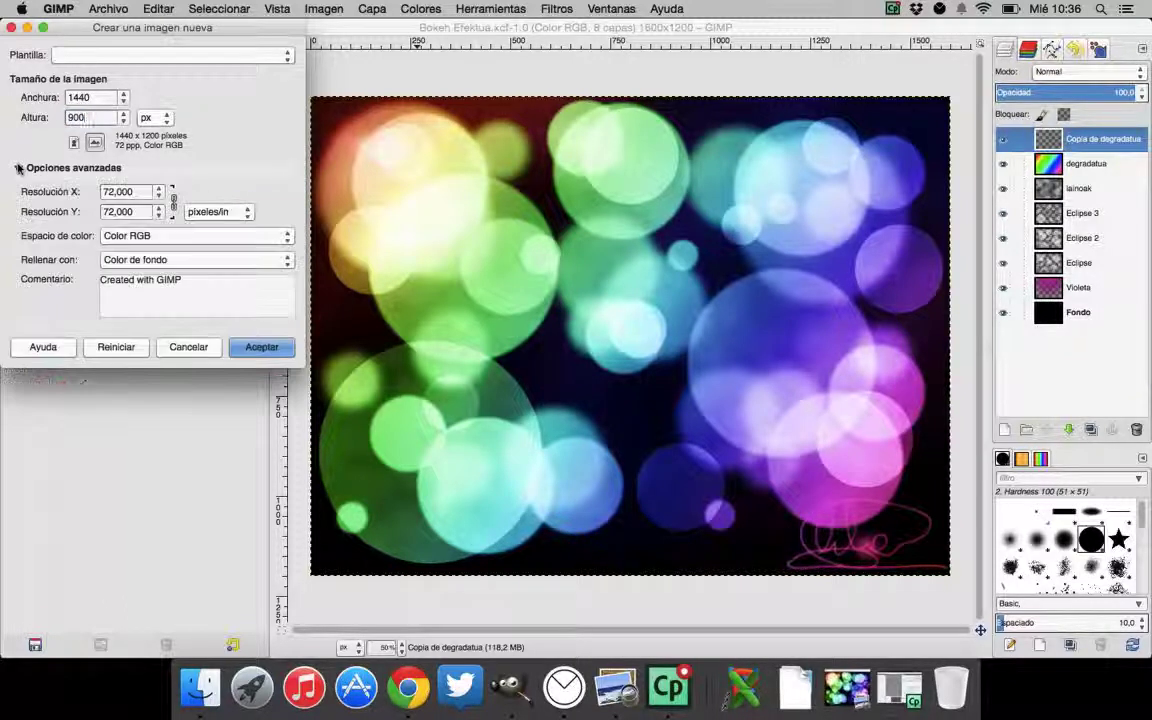
pyautogui.click(181, 259)
pyautogui.click(181, 259)
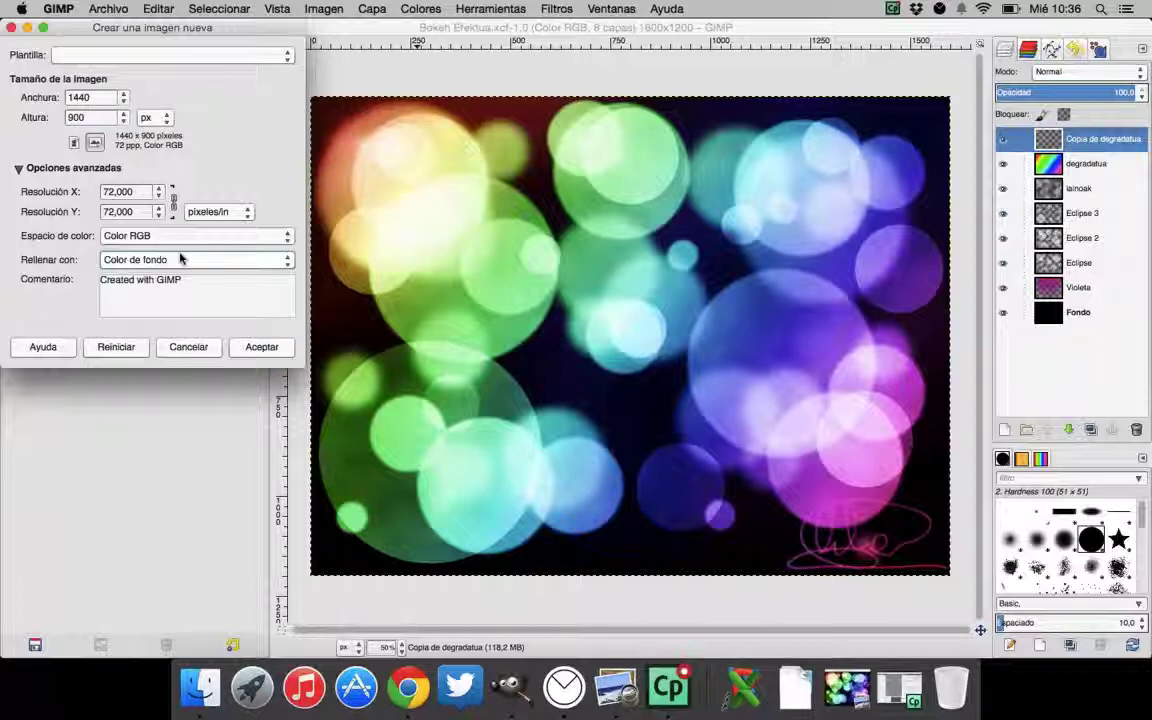
pyautogui.click(258, 346)
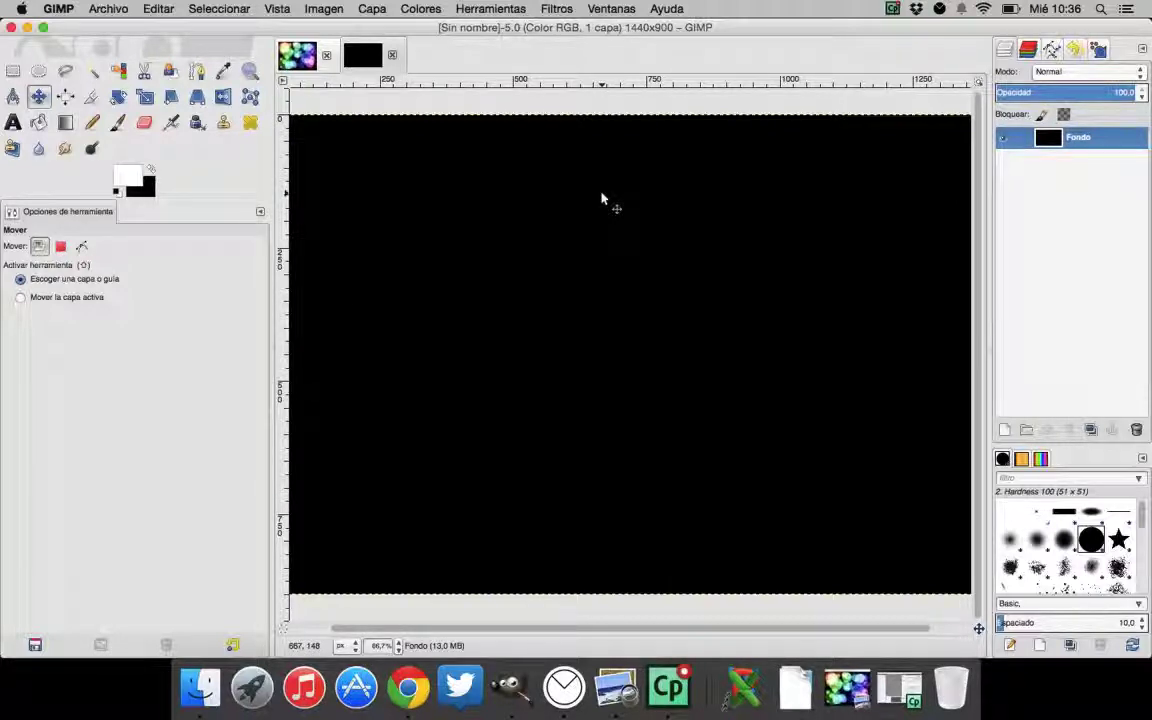
# Add a new transparent layer named violeta above Fondo
pyautogui.click(1004, 428)
pyautogui.write('uioleta')
pyautogui.press('Return')
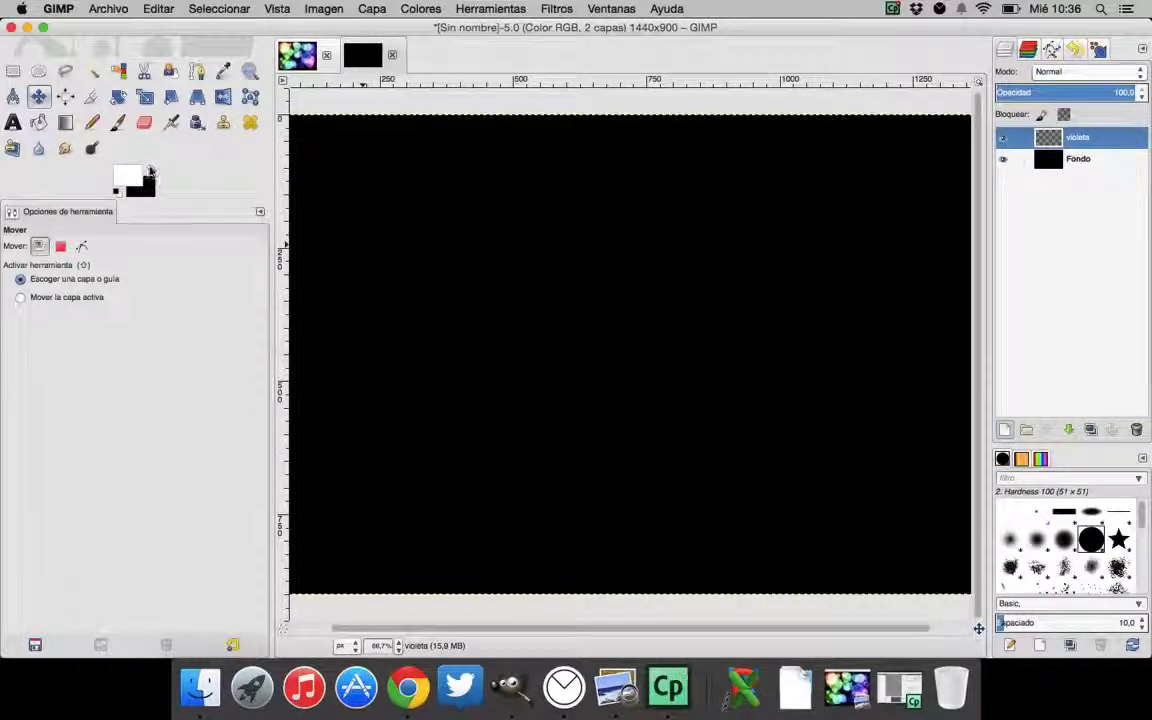
# Set the foreground colour to the HTML value b10993
pyautogui.click(124, 172)
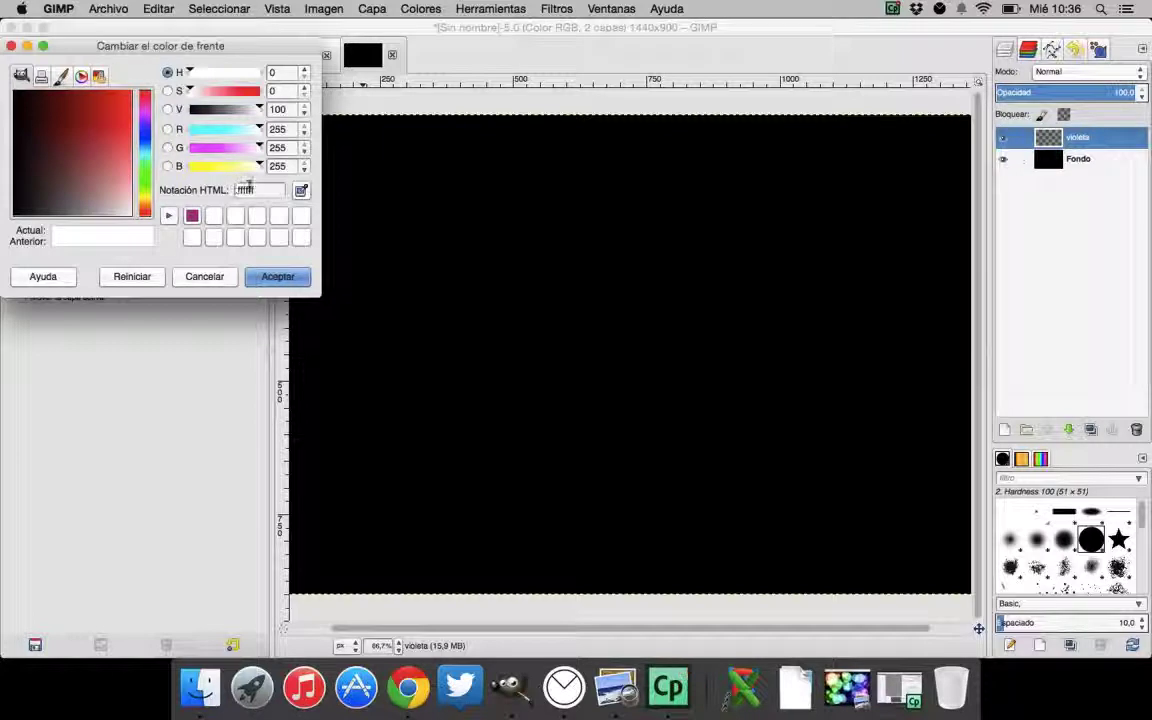
pyautogui.doubleClick(248, 189)
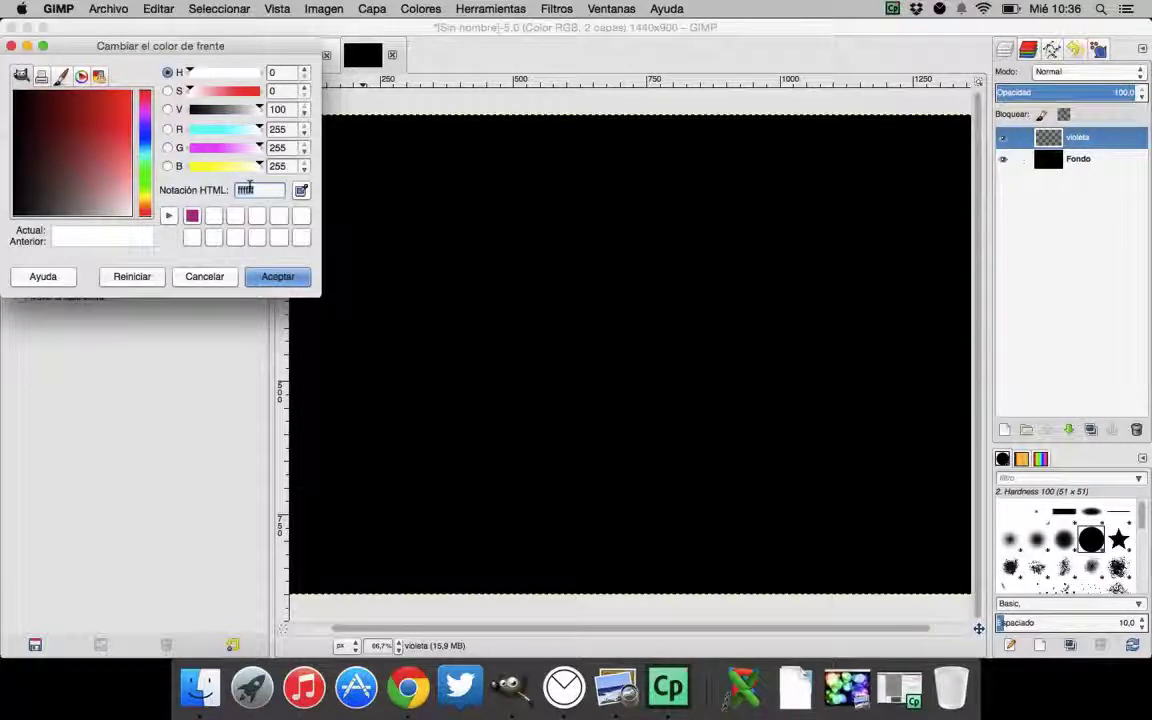
pyautogui.write('b10993')
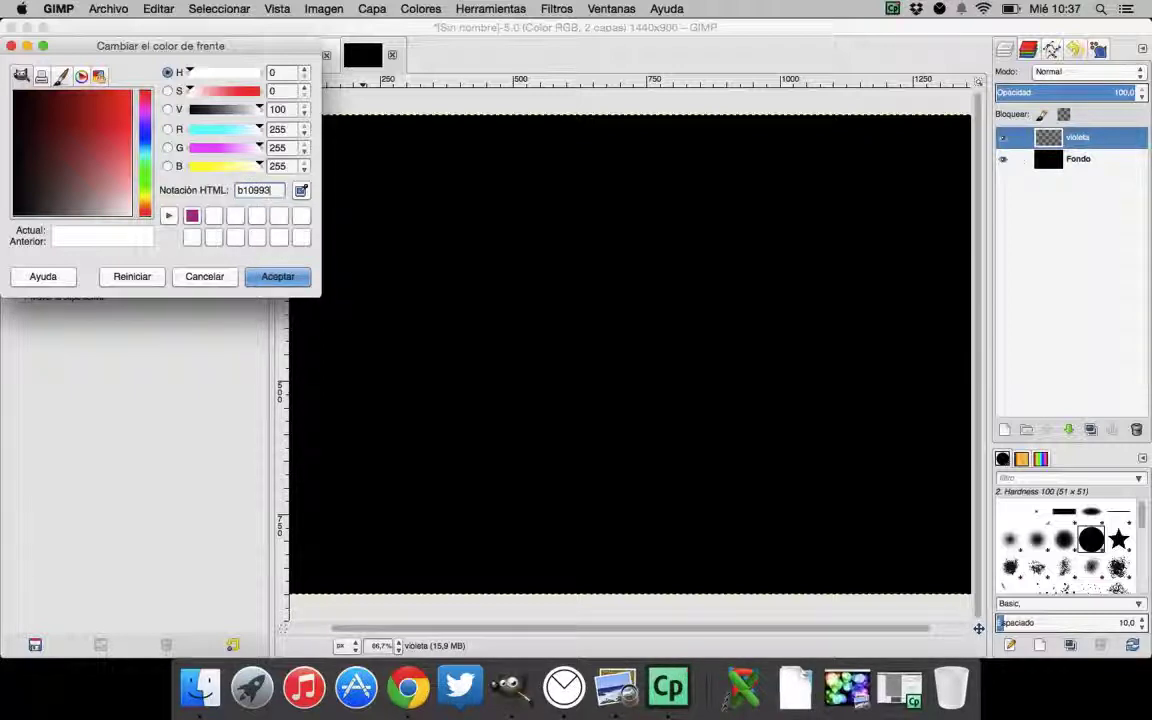
pyautogui.press('Return')
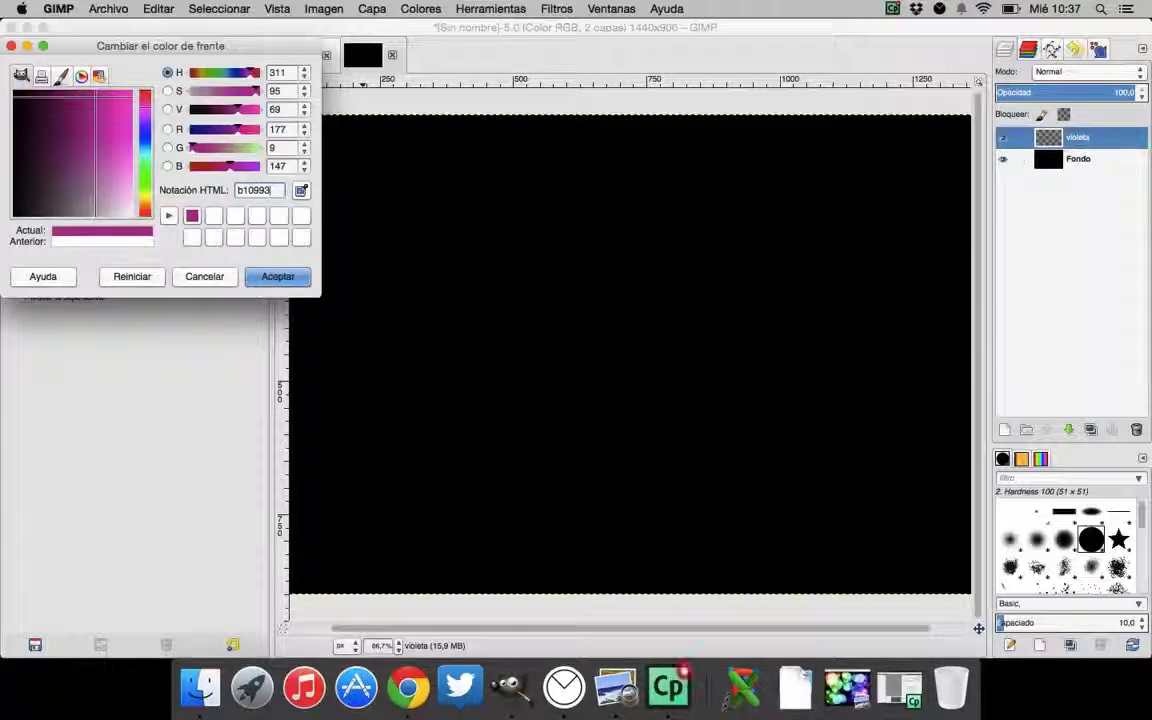
pyautogui.click(272, 276)
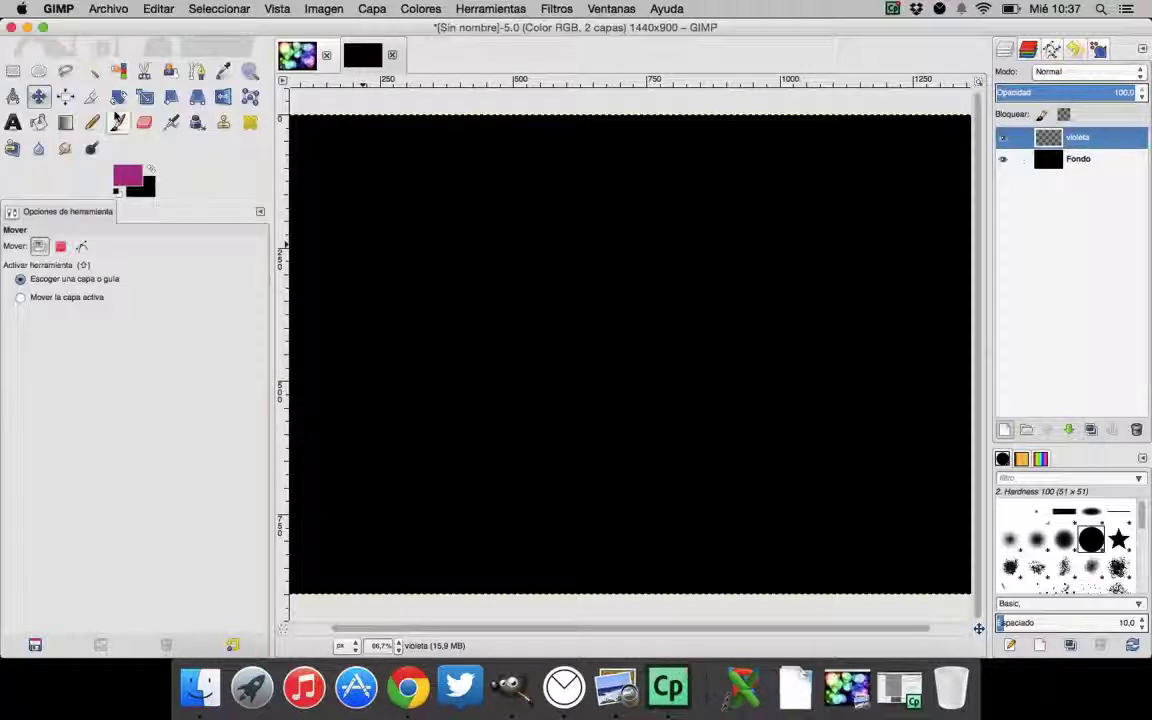
# Fill the violeta layer with a radial Frente a transparente gradient running from the canvas's top centre straight down to its bottom edge
pyautogui.click(67, 122)
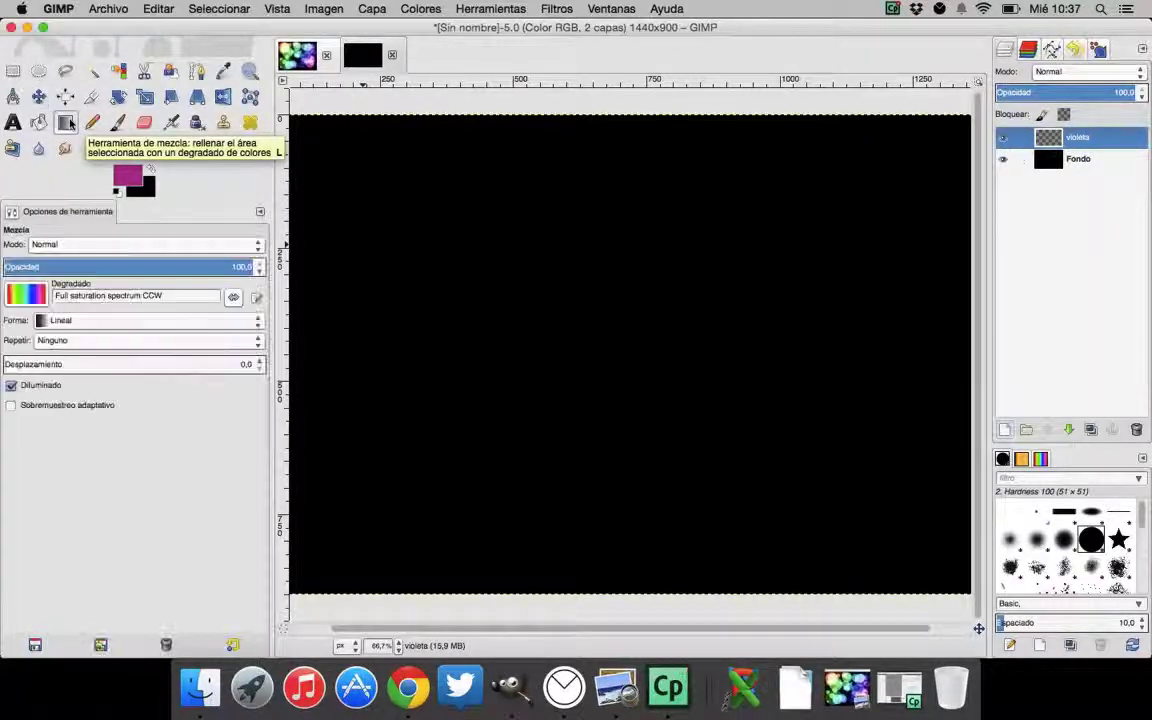
pyautogui.click(27, 296)
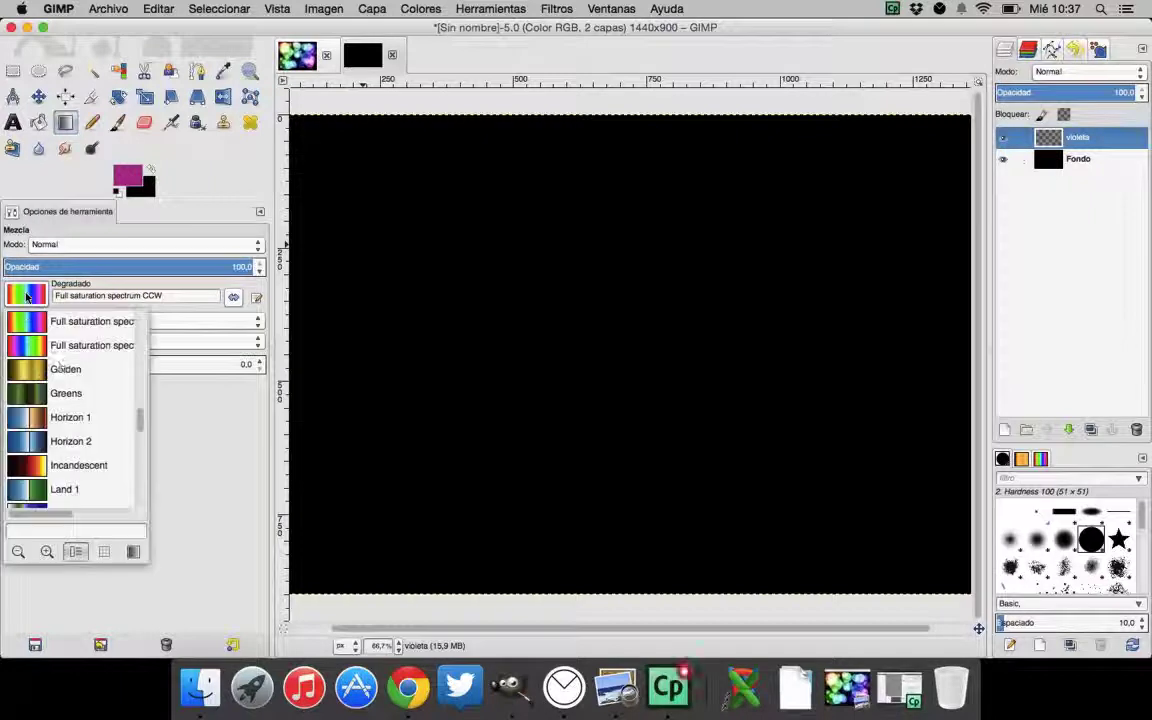
pyautogui.scroll(10, 58, 366)
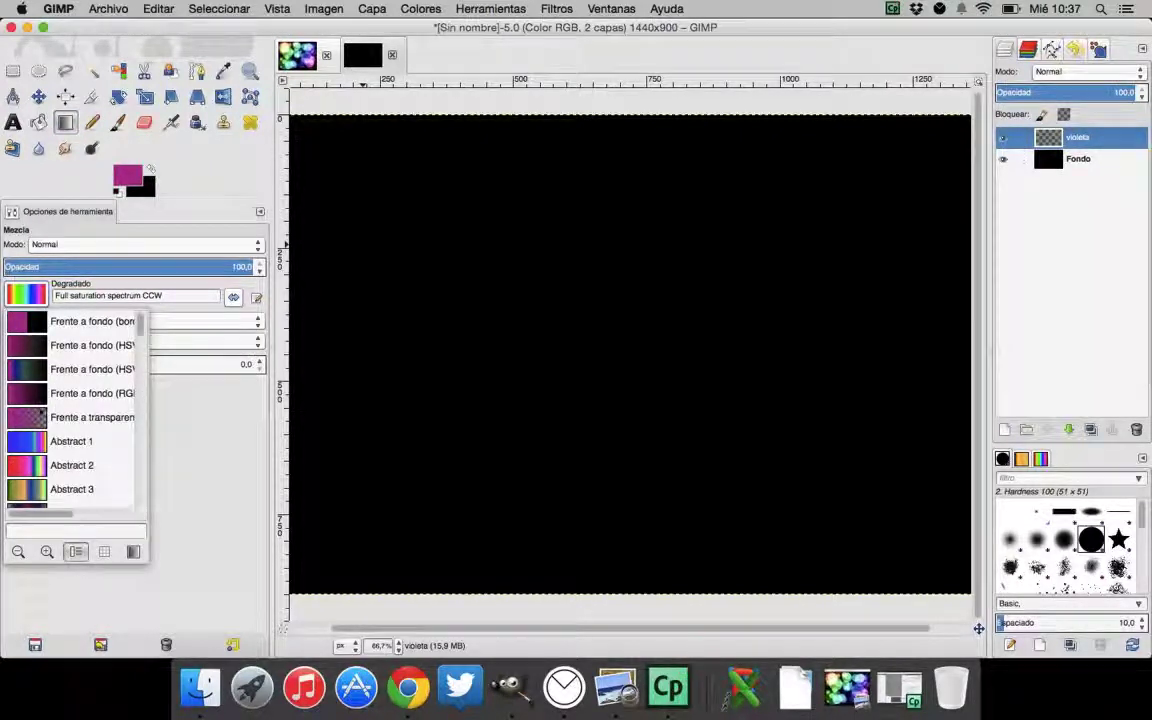
pyautogui.click(36, 416)
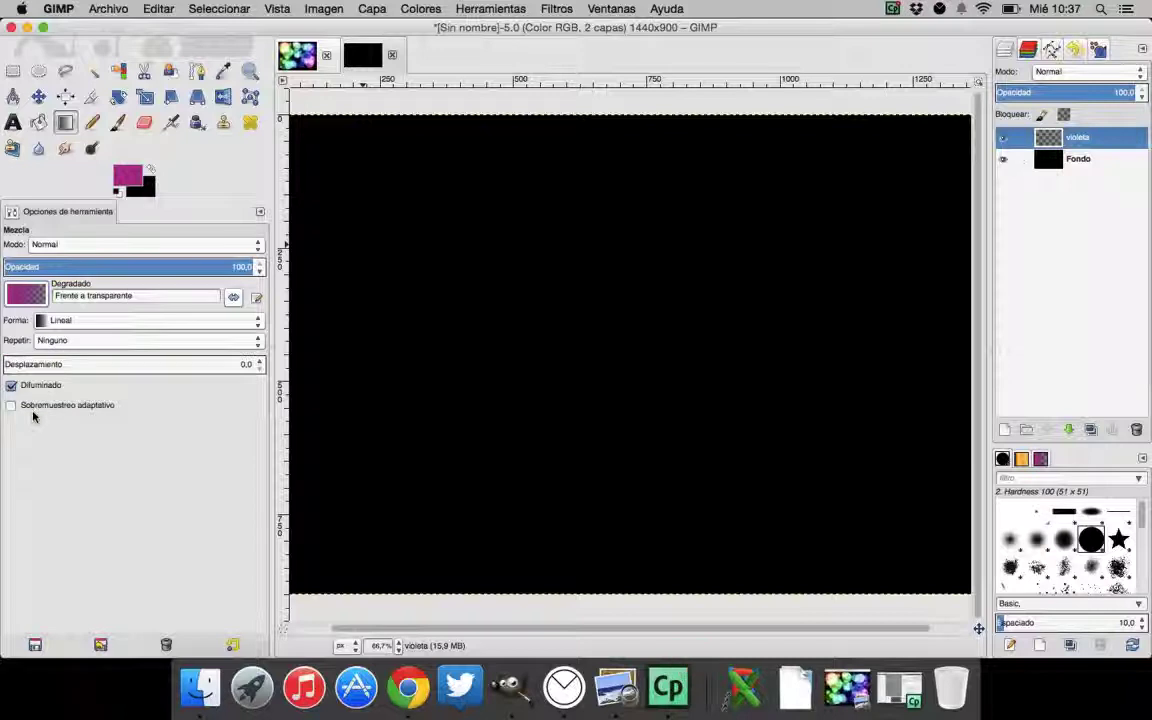
pyautogui.click(121, 323)
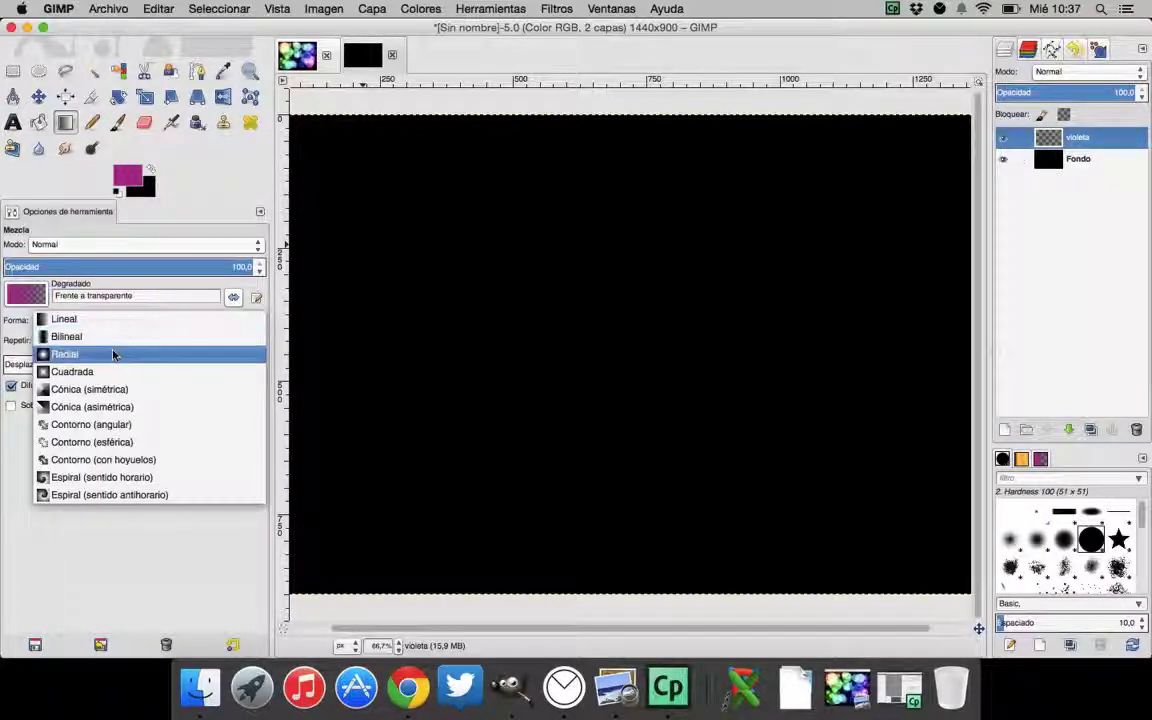
pyautogui.click(113, 355)
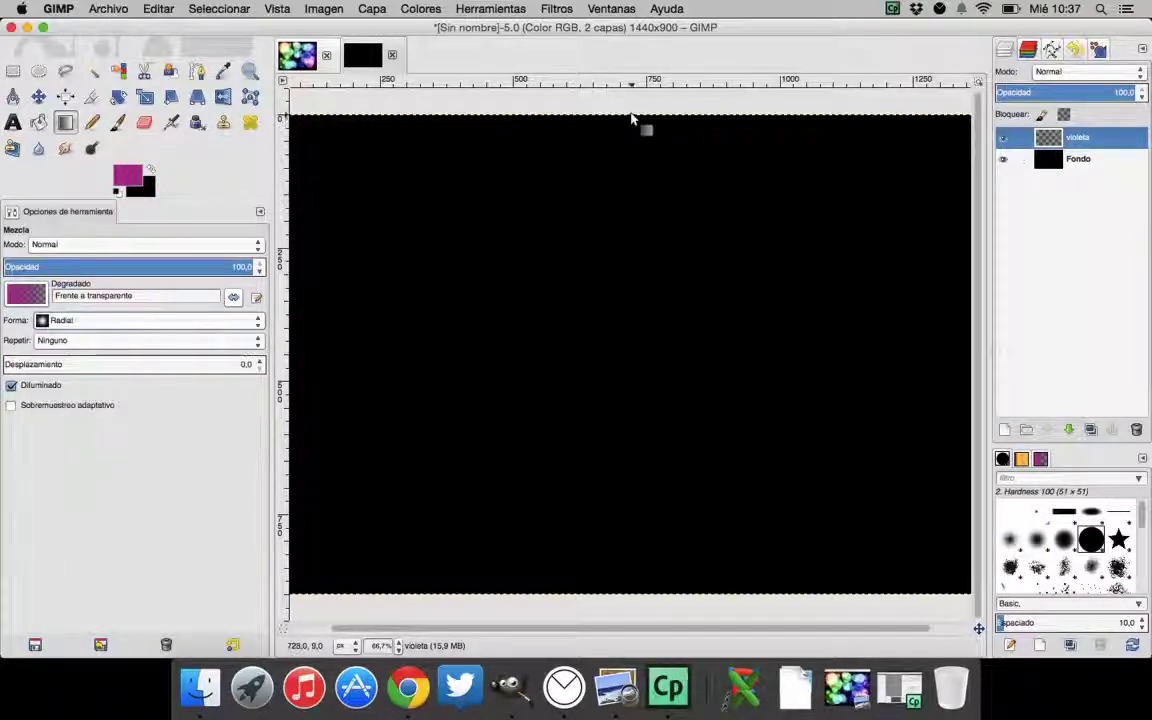
pyautogui.moveTo(631, 117); pyautogui.dragTo(630, 597)
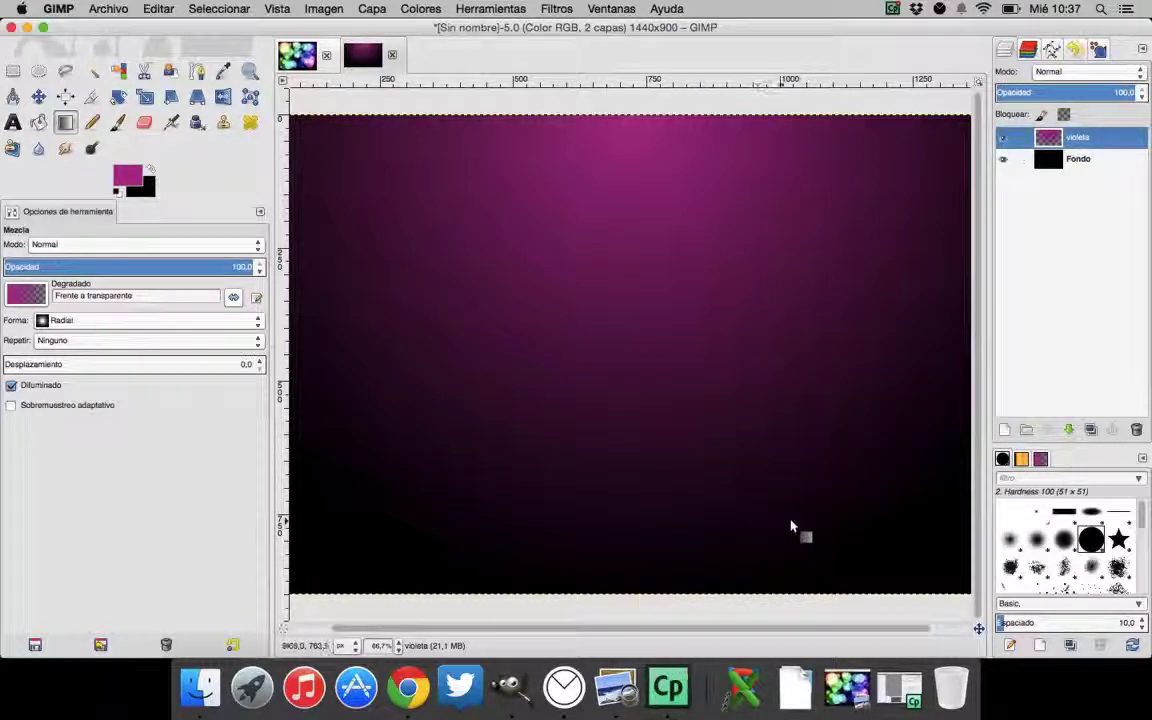
# Add a new transparent layer named eclipse 1 above violeta
pyautogui.click(1005, 430)
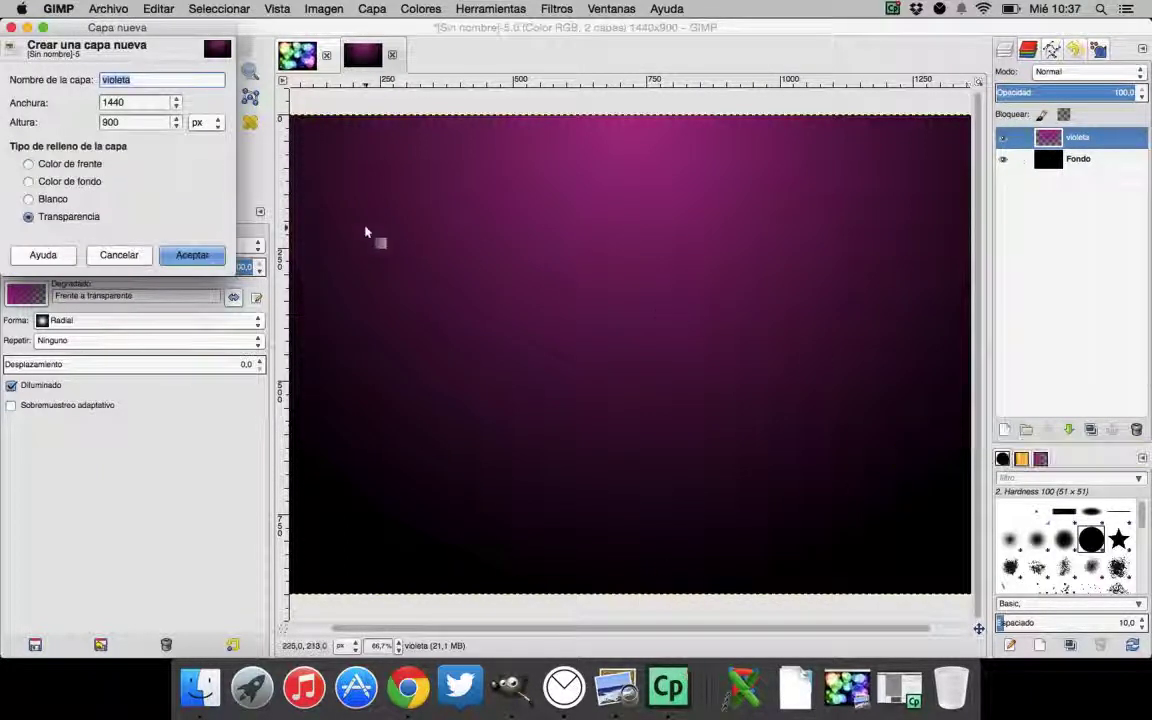
pyautogui.write('eclipse 1')
pyautogui.press('Return')
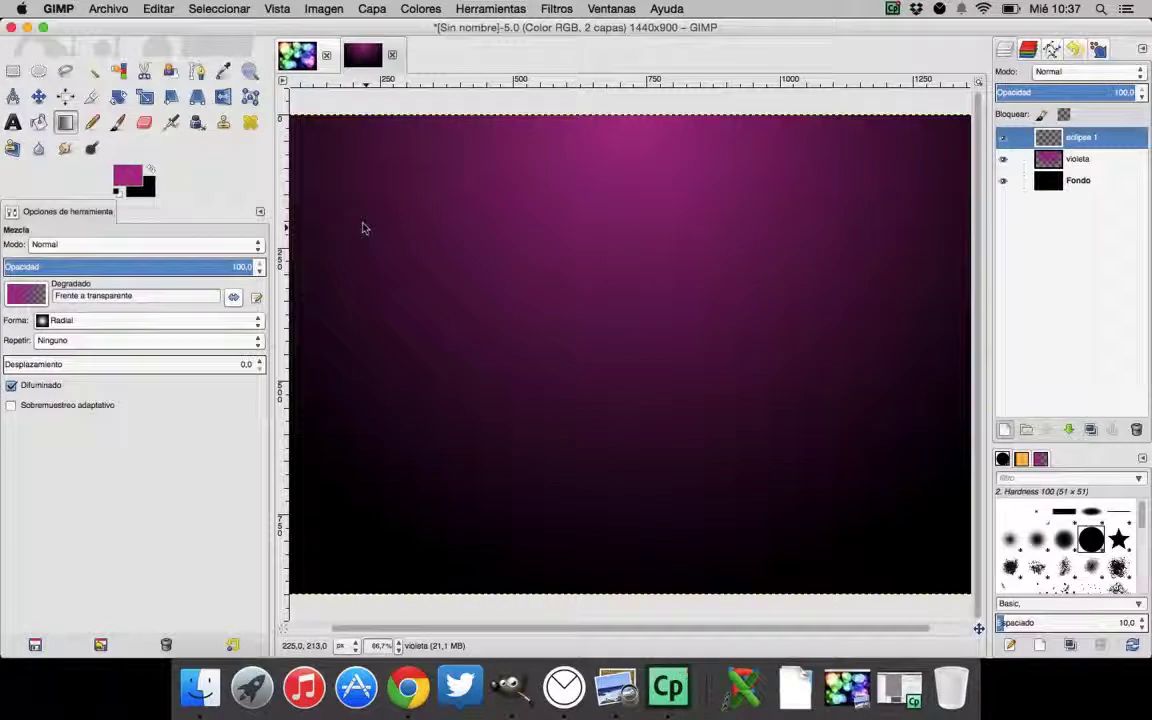
# Test the Paintbrush with one dab, undo it, and reset the colours to a white foreground and black background
pyautogui.click(118, 122)
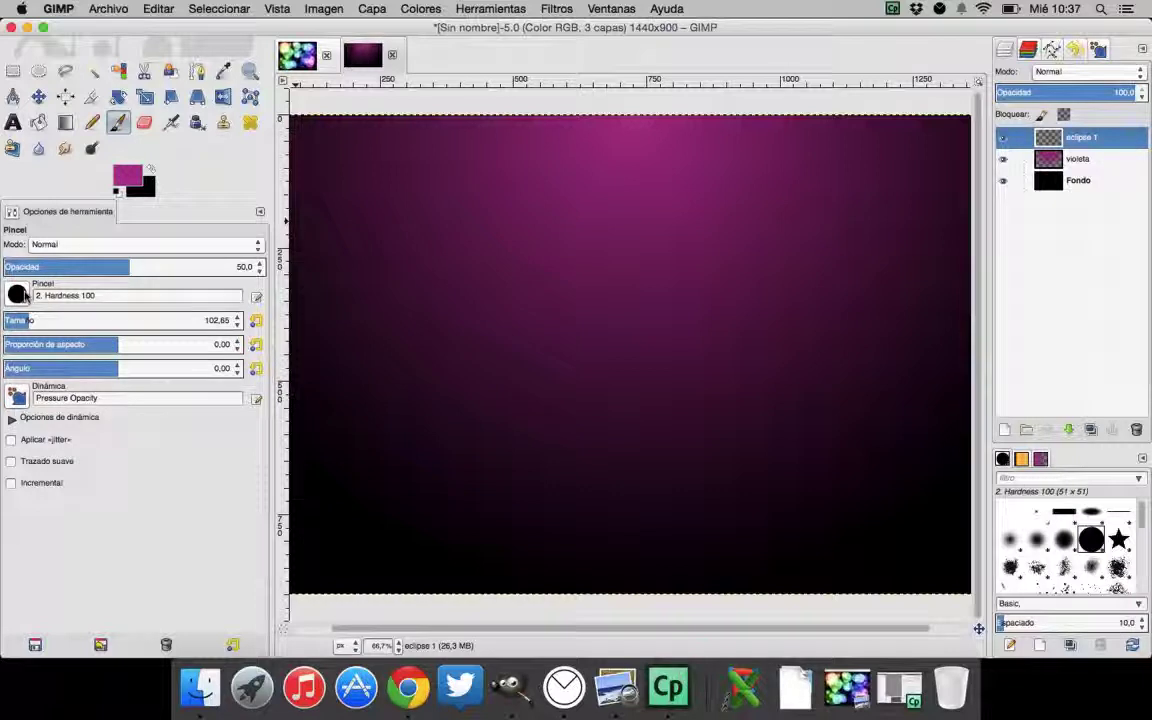
pyautogui.click(361, 197)
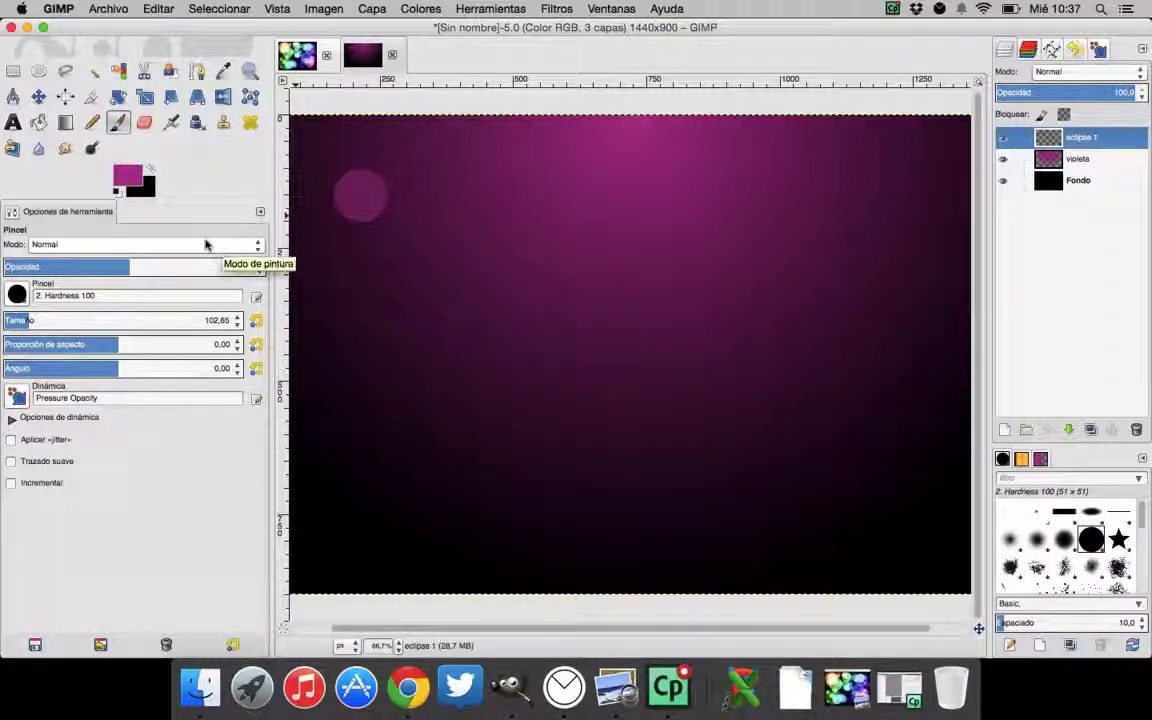
pyautogui.hotkey('ctrl', 'z')
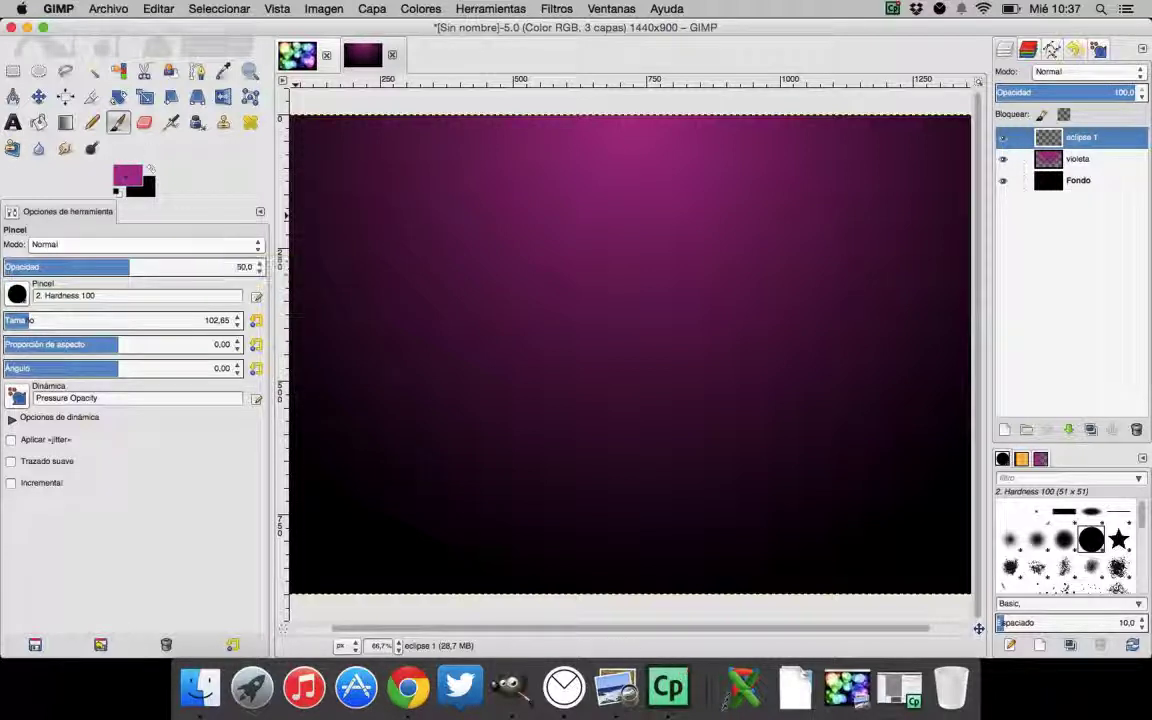
pyautogui.click(117, 190)
pyautogui.click(149, 170)
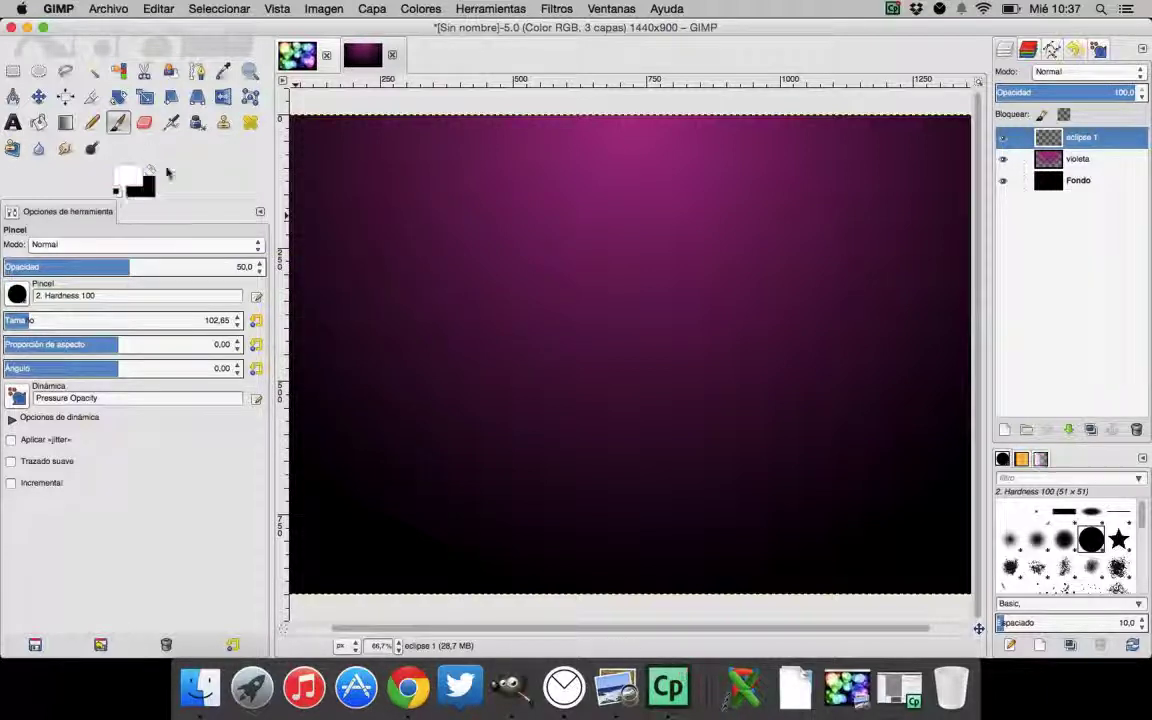
# Paint four small separate white circles on eclipse 1: upper left, upper right, middle right and lower left of the canvas
pyautogui.click(379, 199)
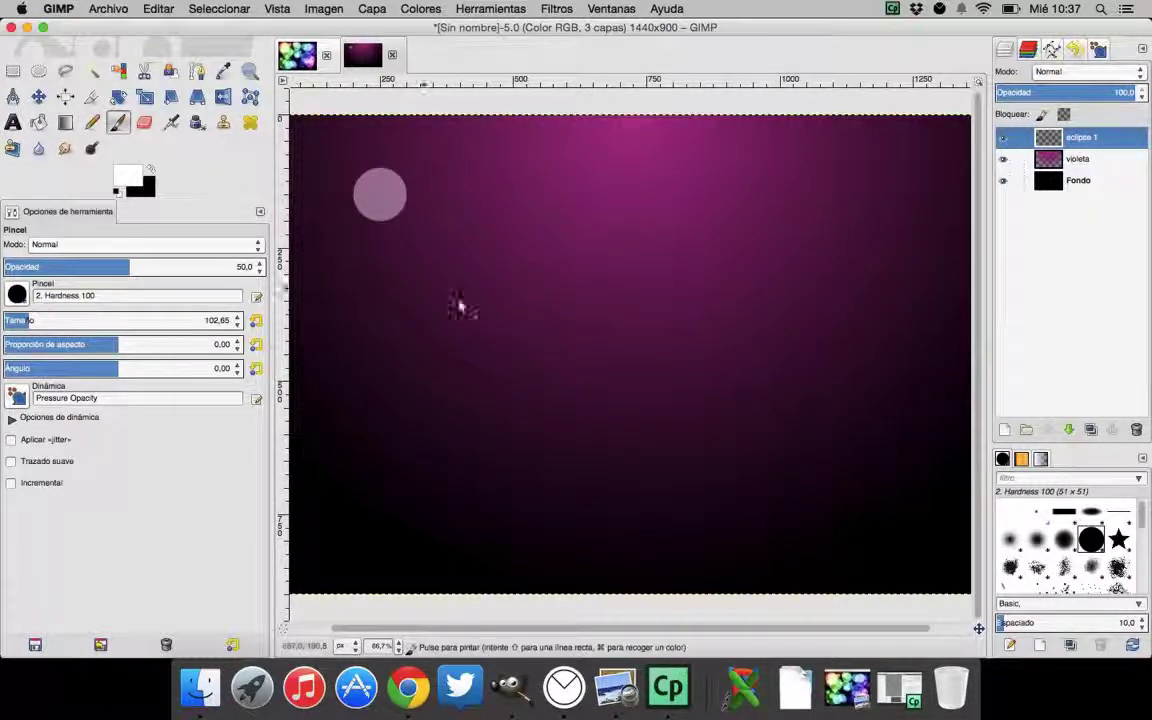
pyautogui.click(740, 211)
pyautogui.click(803, 369)
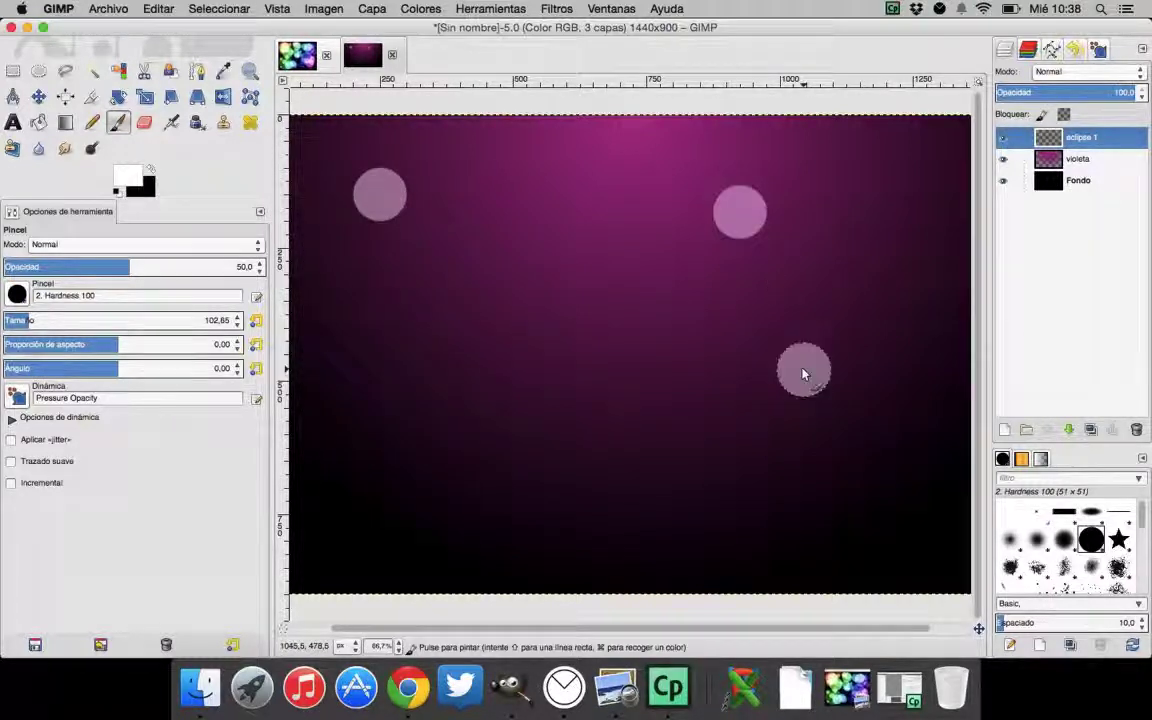
pyautogui.click(398, 489)
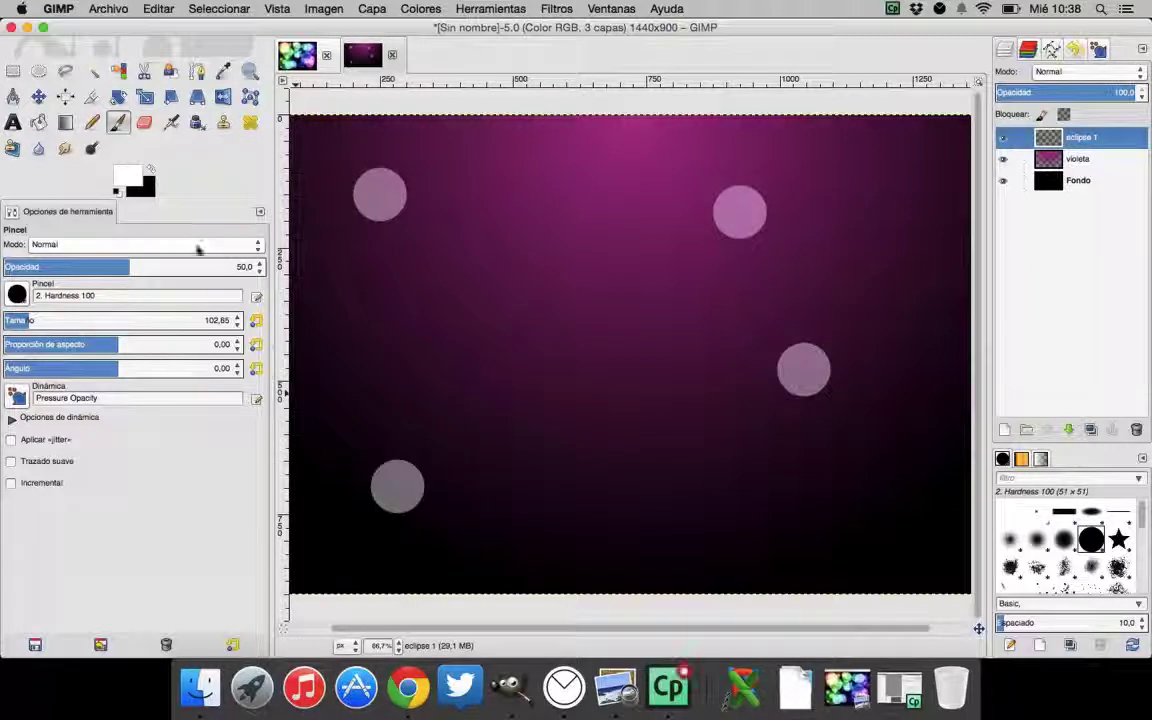
# Paint three larger circles at brush size 281.42: overlapping the upper-left circle, below the canvas centre, and near the upper-right corner
pyautogui.moveTo(44, 314); pyautogui.dragTo(66, 314)
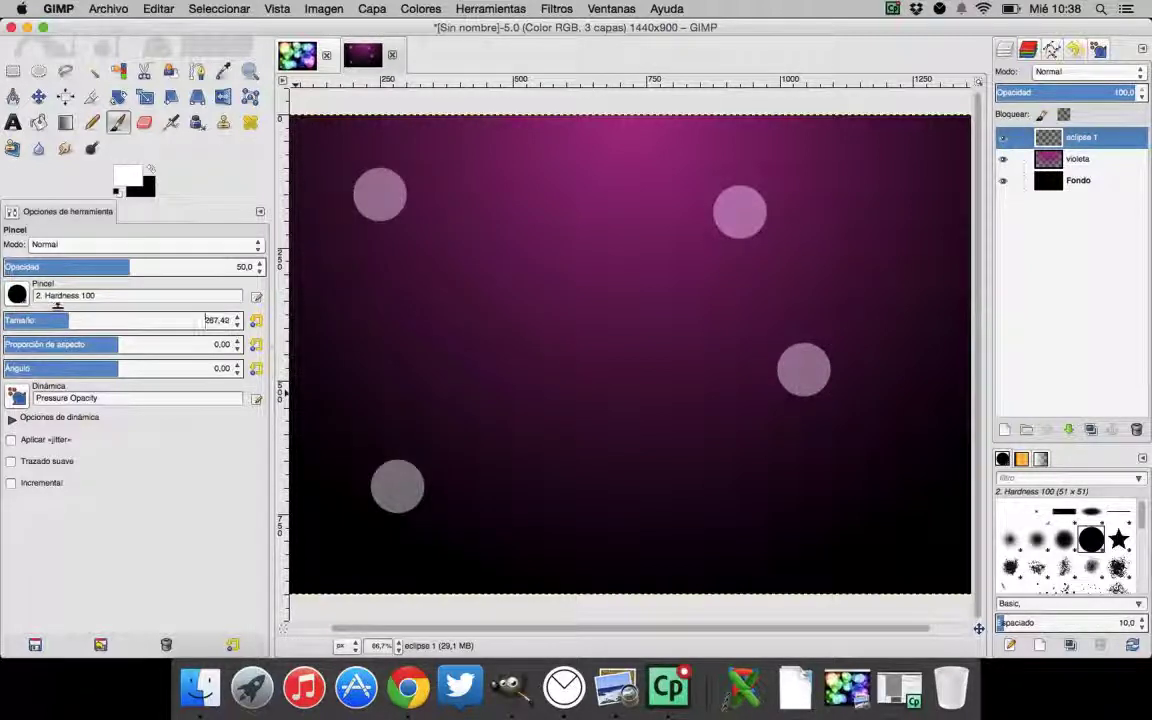
pyautogui.click(438, 207)
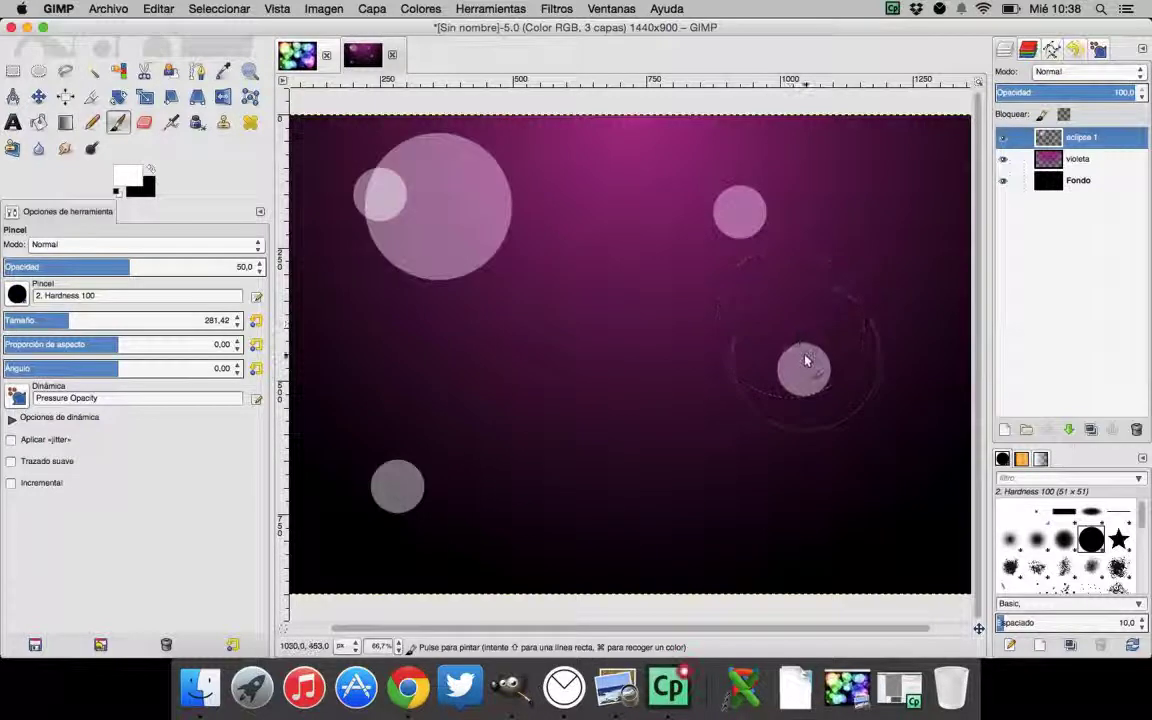
pyautogui.click(662, 420)
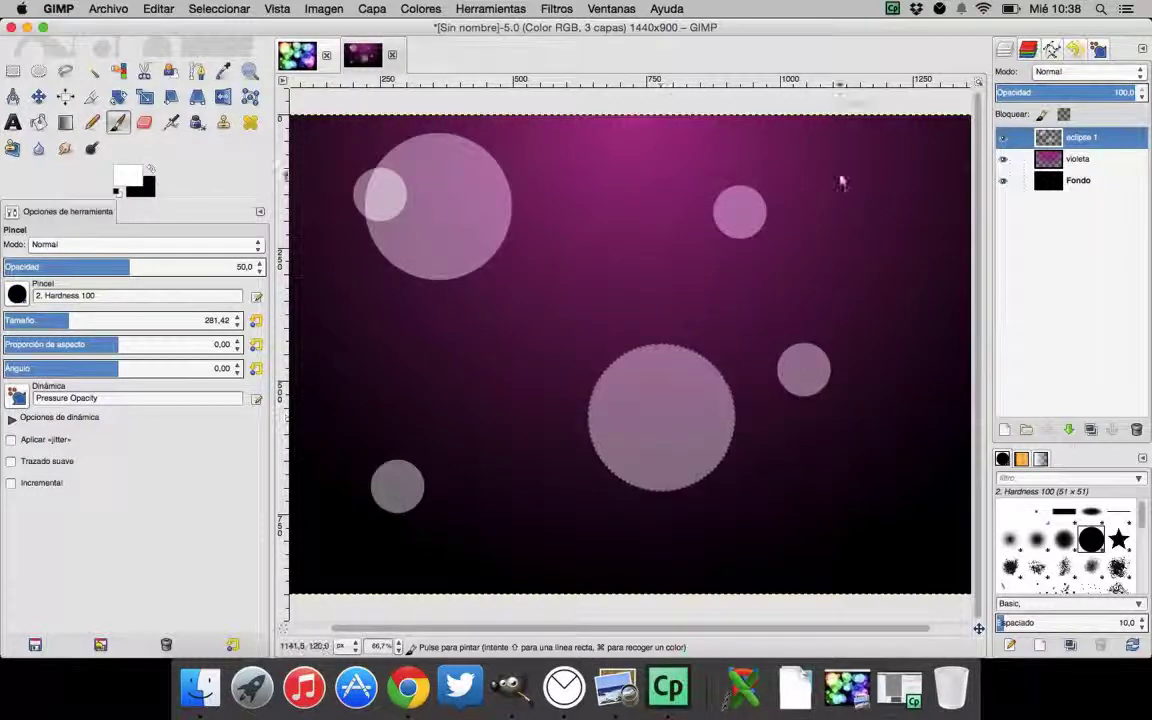
pyautogui.click(871, 222)
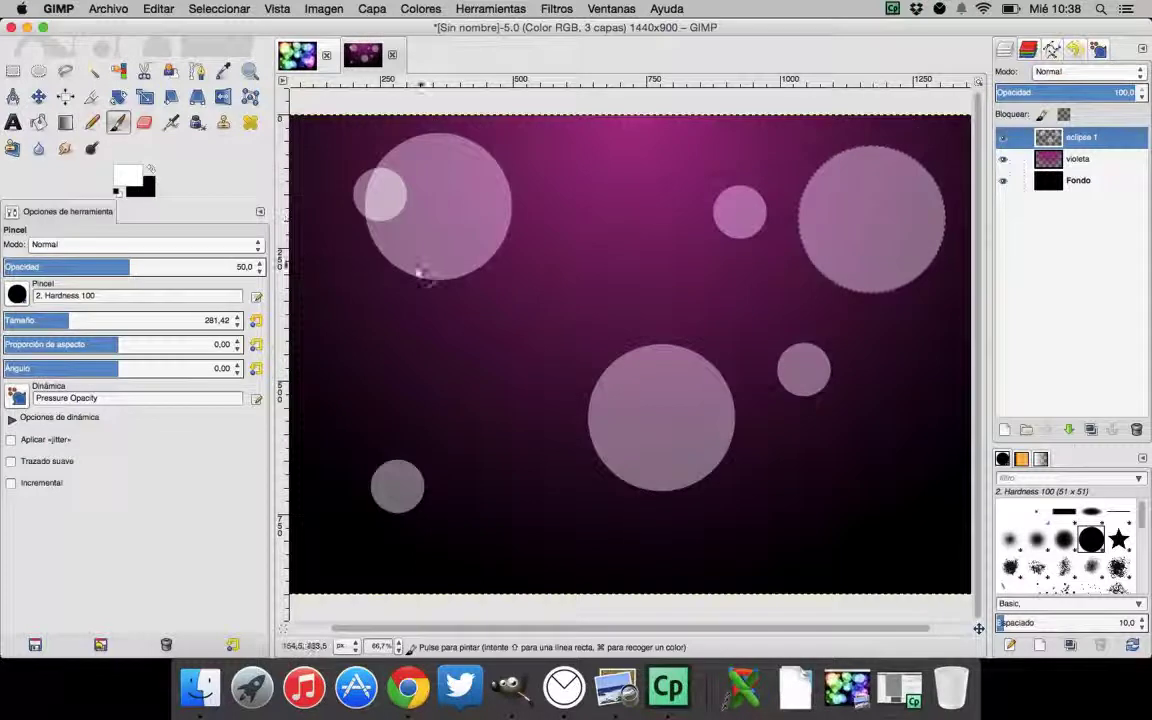
# Paint one circle at brush size 442.66 over the lower-left circle, and two at size 130.69 at the upper middle and lower right
pyautogui.moveTo(72, 316); pyautogui.dragTo(104, 316)
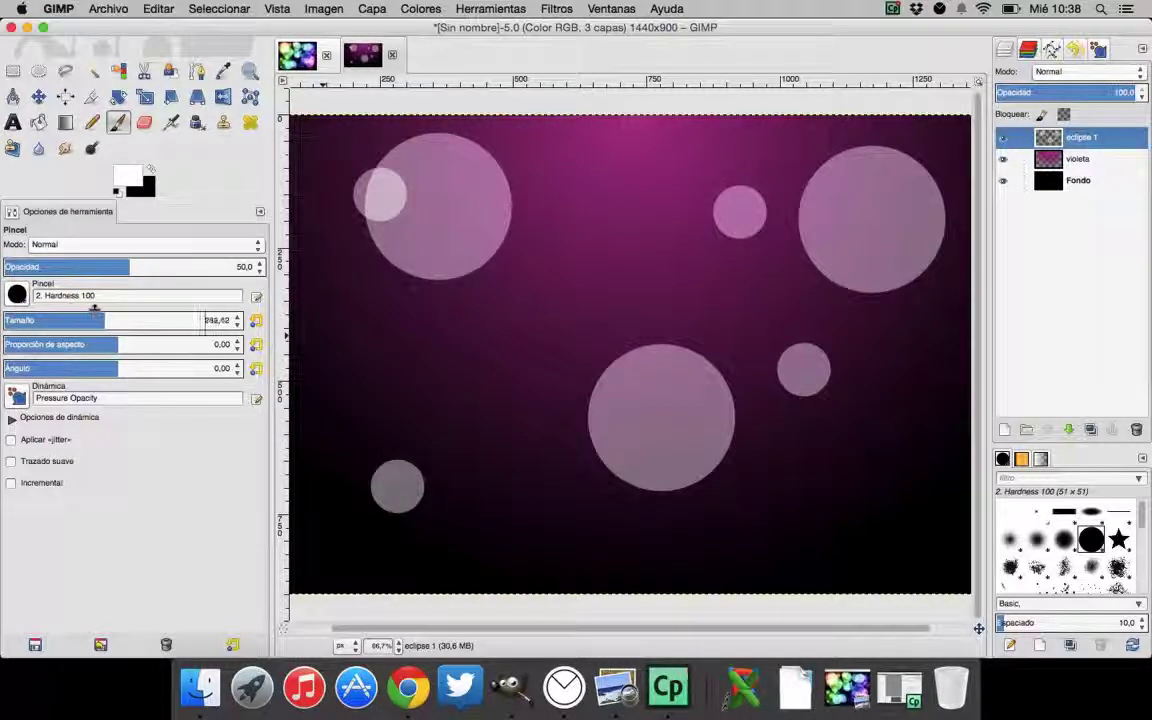
pyautogui.click(415, 419)
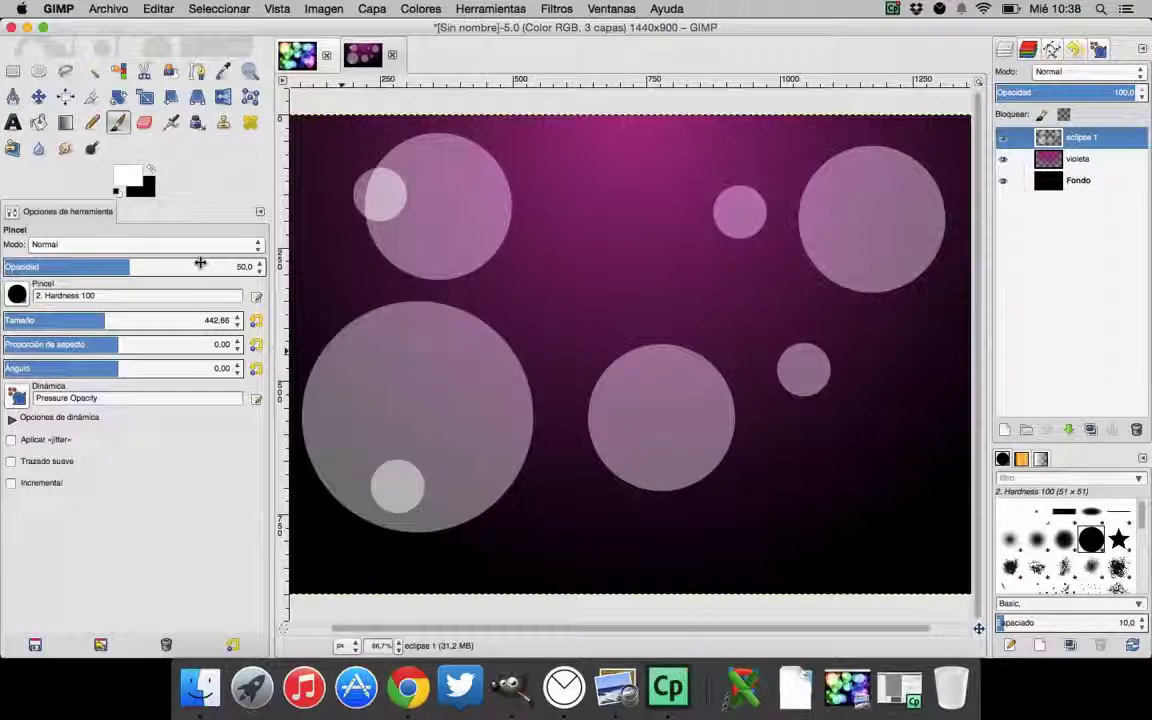
pyautogui.moveTo(45, 315); pyautogui.dragTo(34, 315)
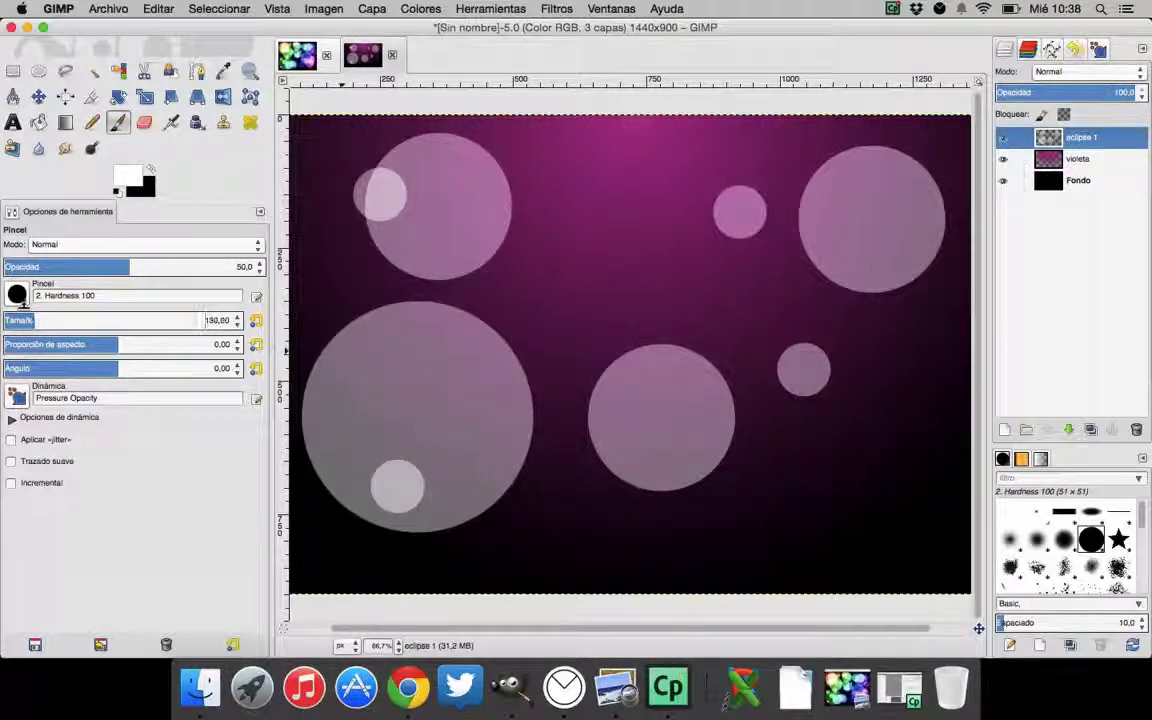
pyautogui.click(586, 207)
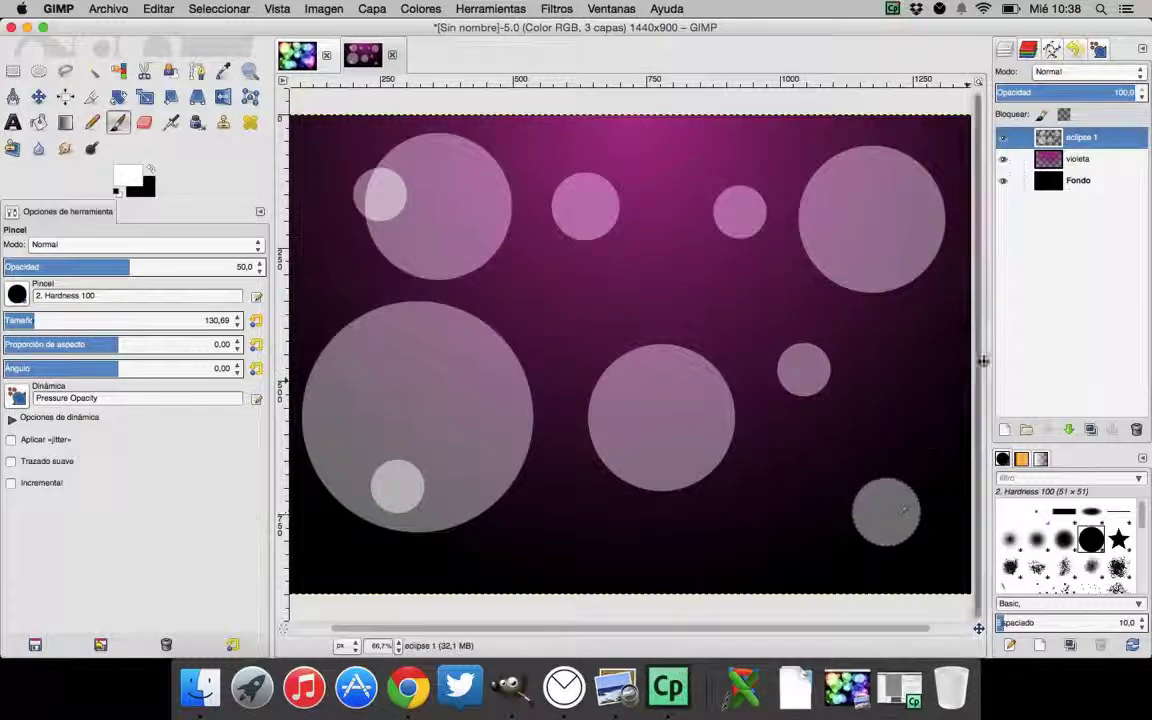
# Add a new 1440 x 900 transparent layer named eclipse 2 above eclipse 1
pyautogui.click(1003, 427)
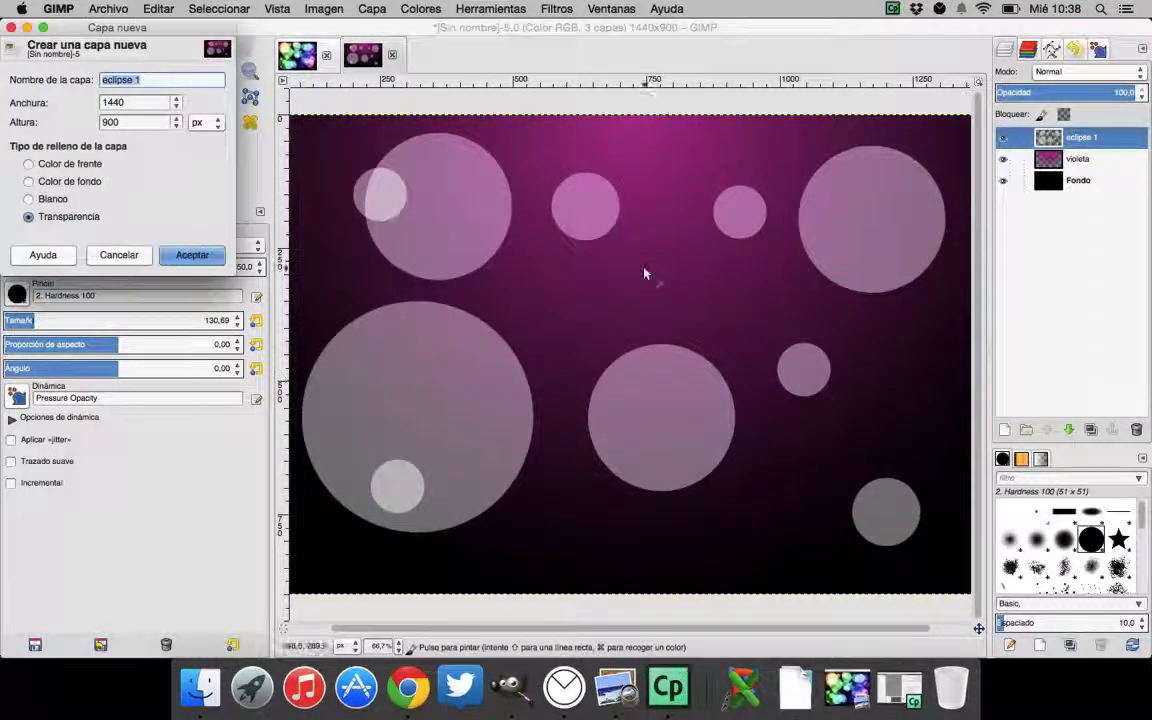
pyautogui.click(179, 74)
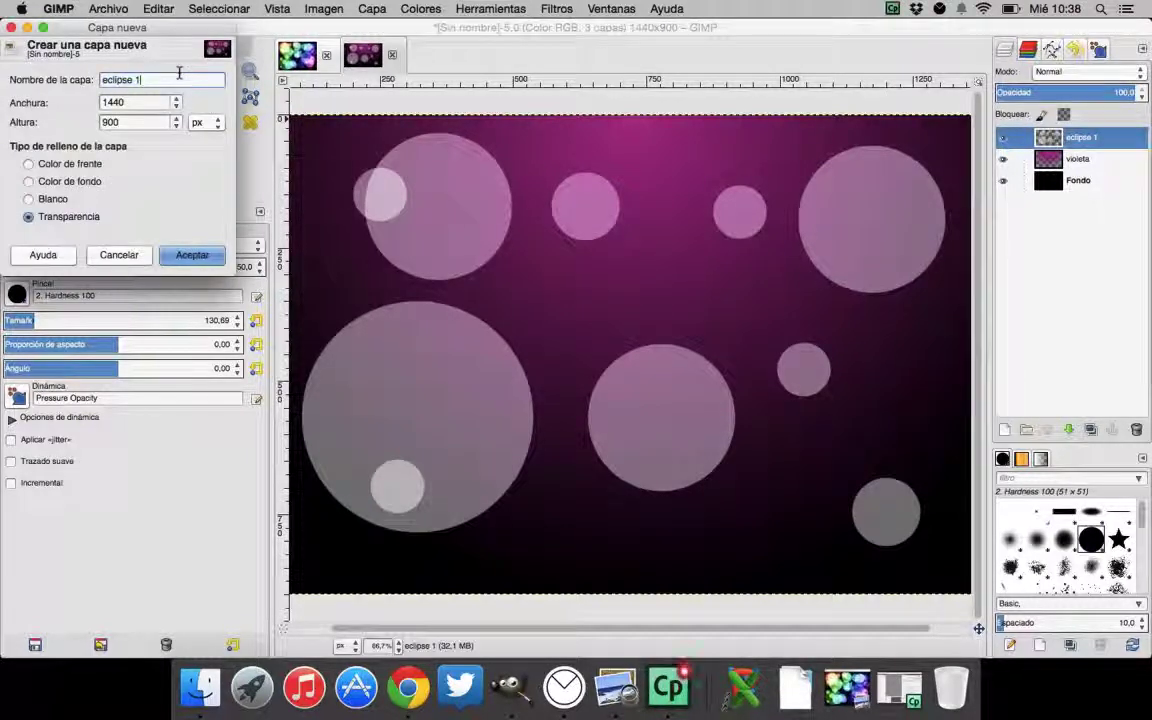
pyautogui.write('2')
pyautogui.press('Return')
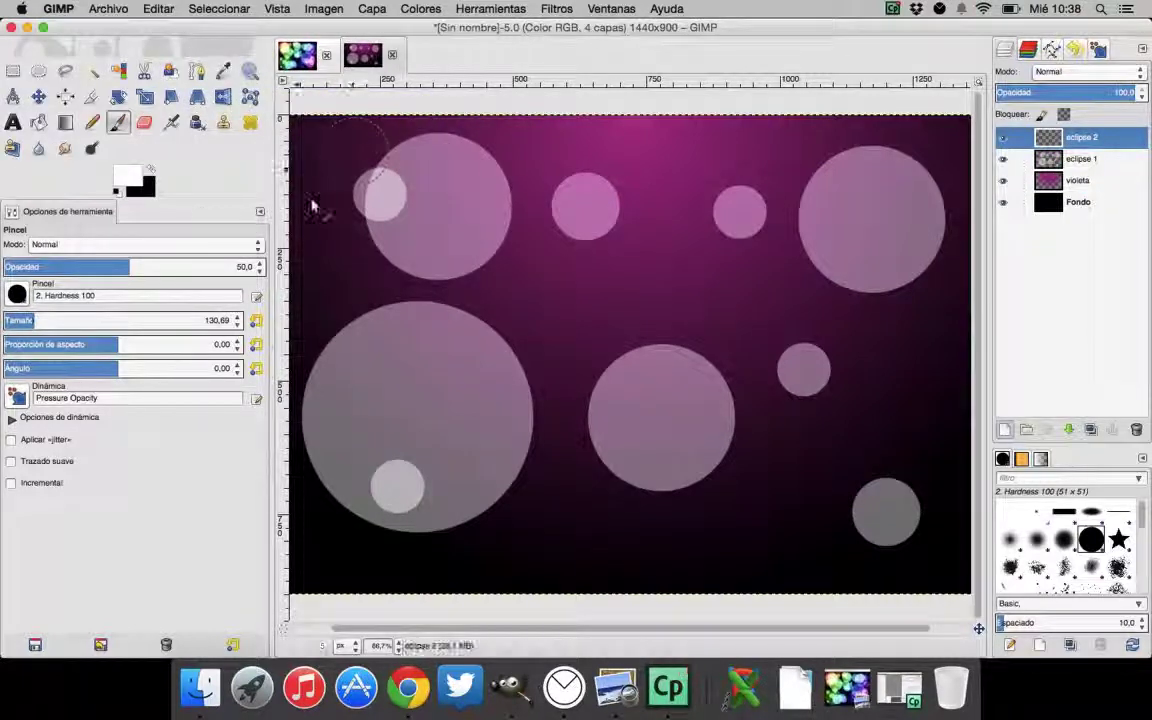
# Paint three circles on eclipse 2 at brush size 130.69: inside the upper-right circle, just above the canvas centre, and at the lower middle
pyautogui.click(855, 228)
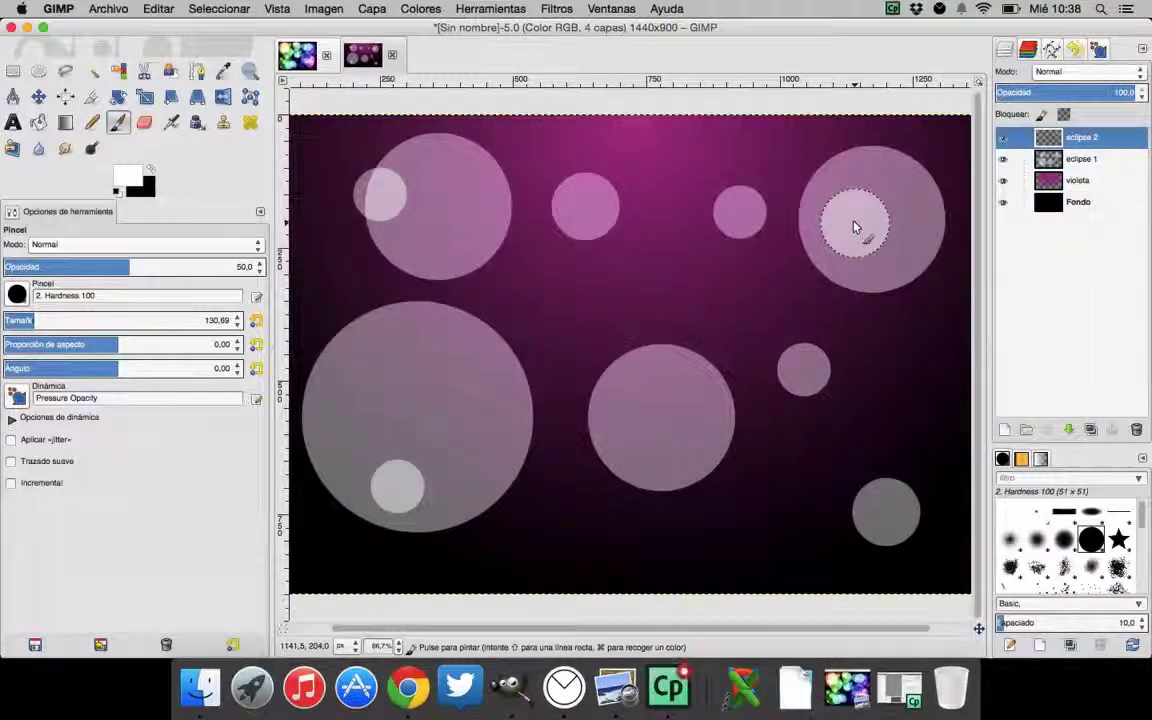
pyautogui.click(579, 308)
pyautogui.click(577, 511)
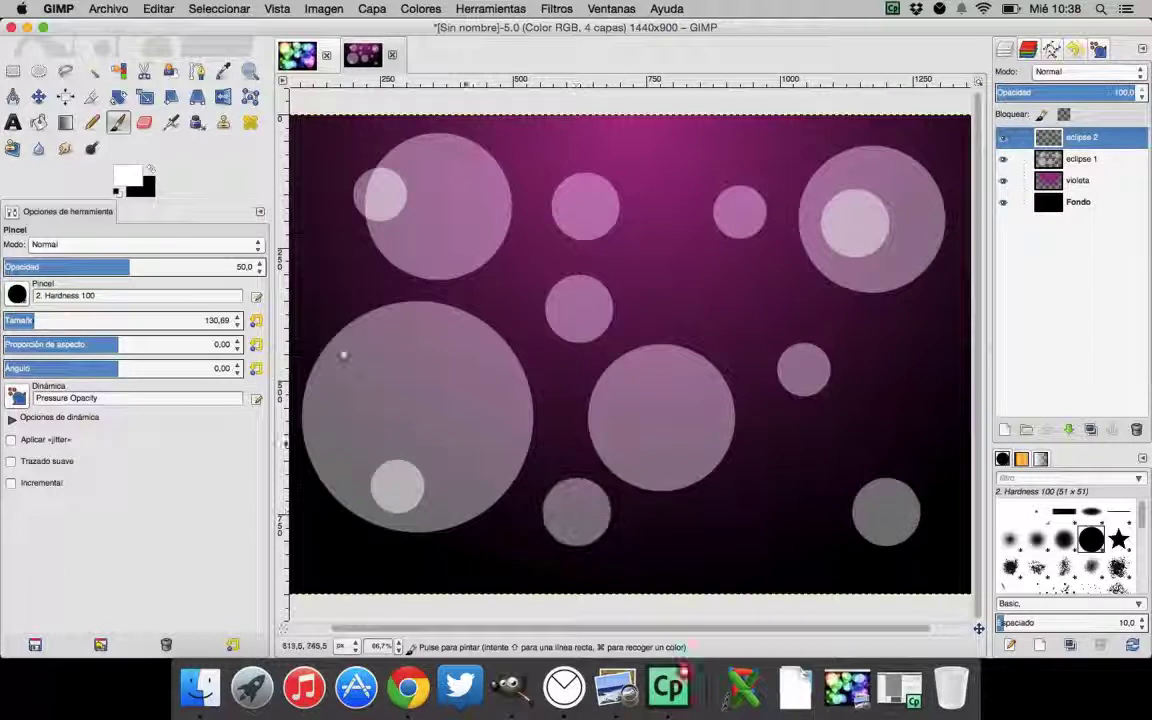
# Paint five circles on eclipse 2 at brush size 267.40: middle right, upper left, top centre, bottom centre and inside the largest lower-left circle
pyautogui.click(38, 314)
pyautogui.moveTo(38, 314); pyautogui.dragTo(64, 318)
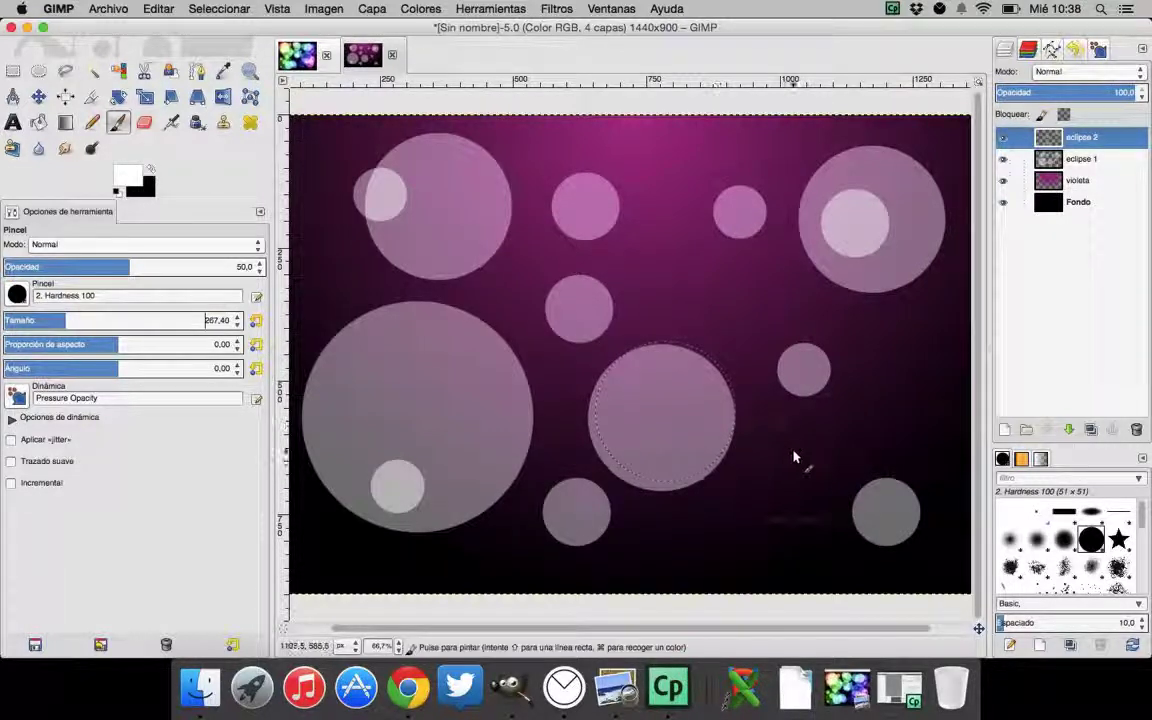
pyautogui.click(860, 413)
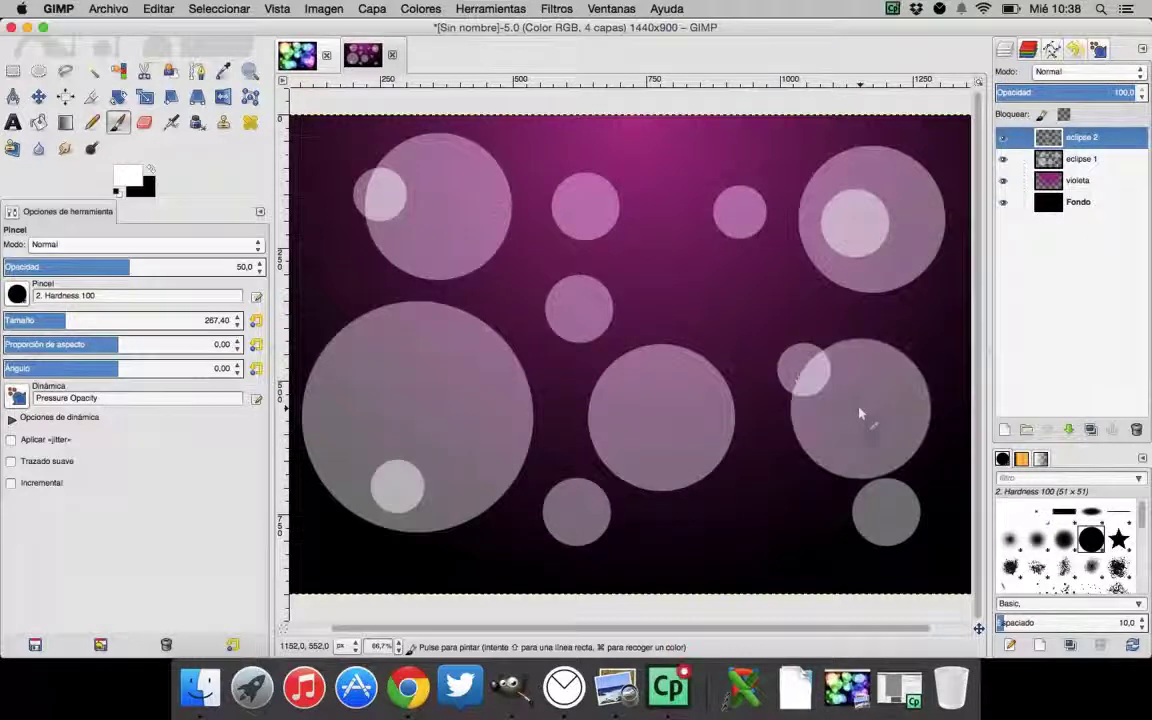
pyautogui.click(375, 243)
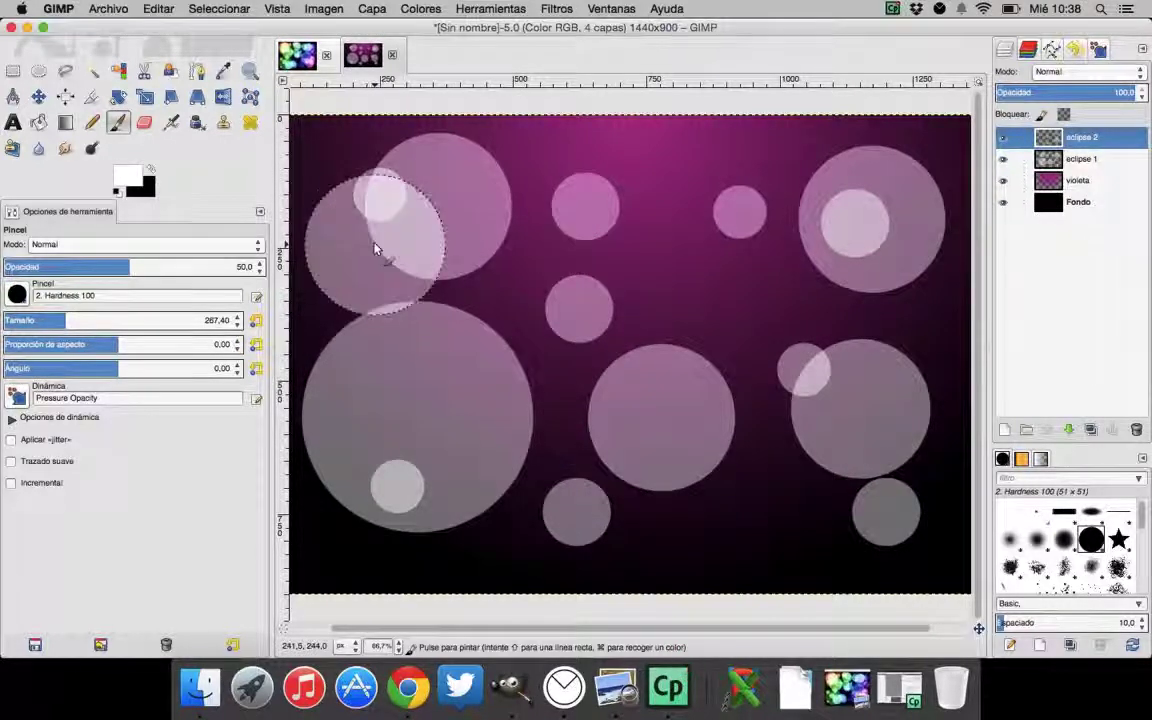
pyautogui.click(643, 191)
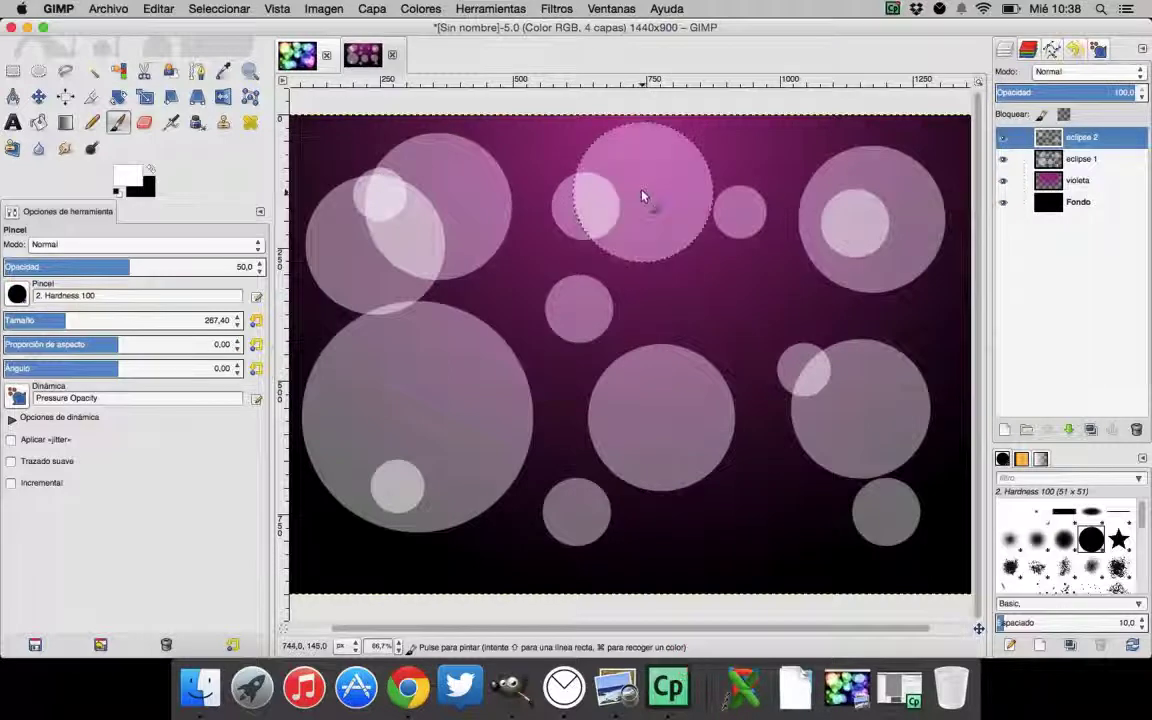
pyautogui.click(676, 510)
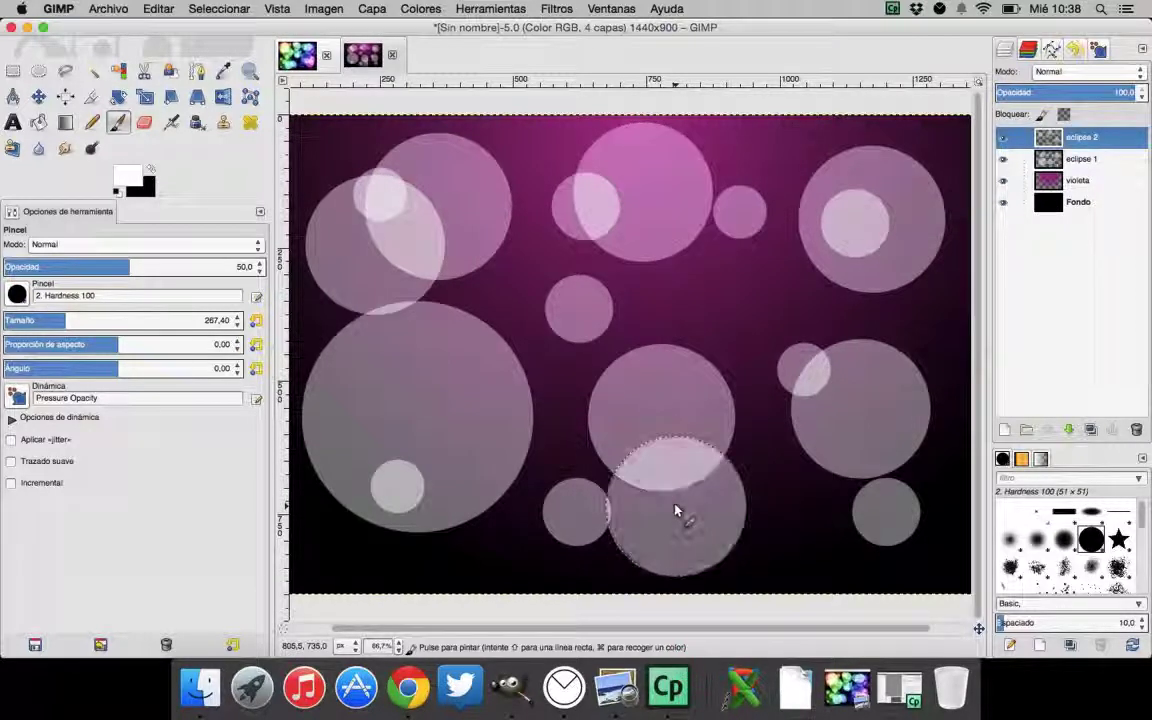
pyautogui.click(413, 410)
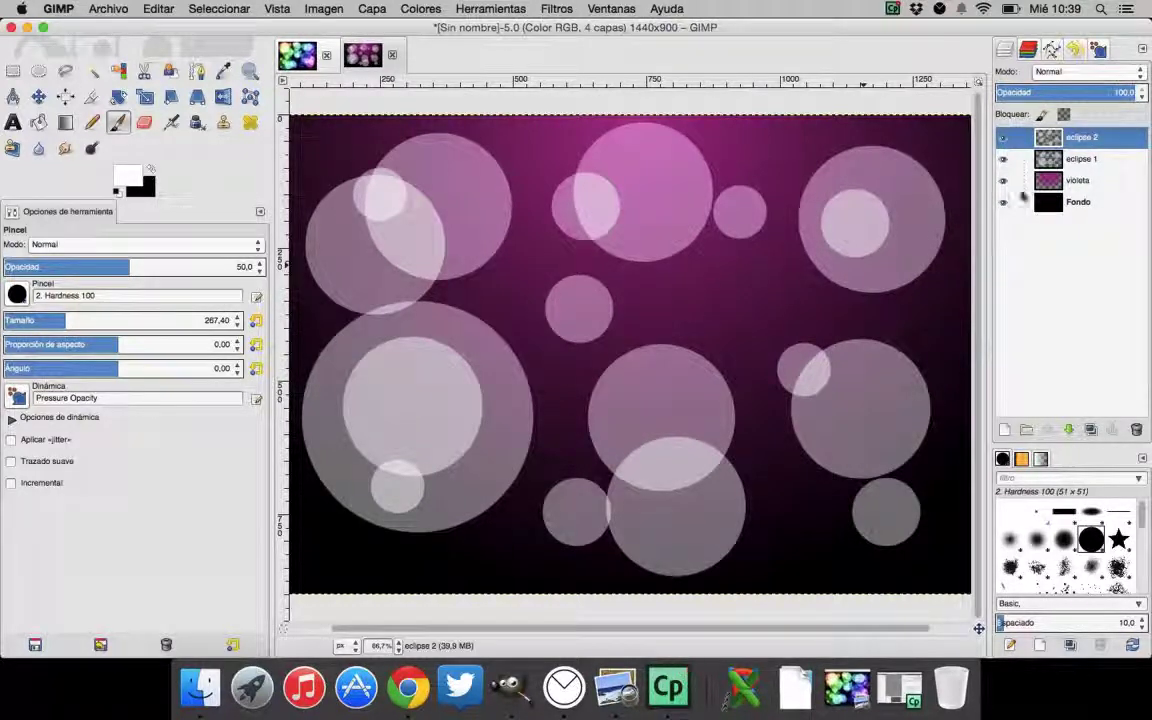
# Add a new 1440 x 900 transparent layer named eclipse 3 above eclipse 2
pyautogui.hotkey('ctrl', 'shift', 'n')
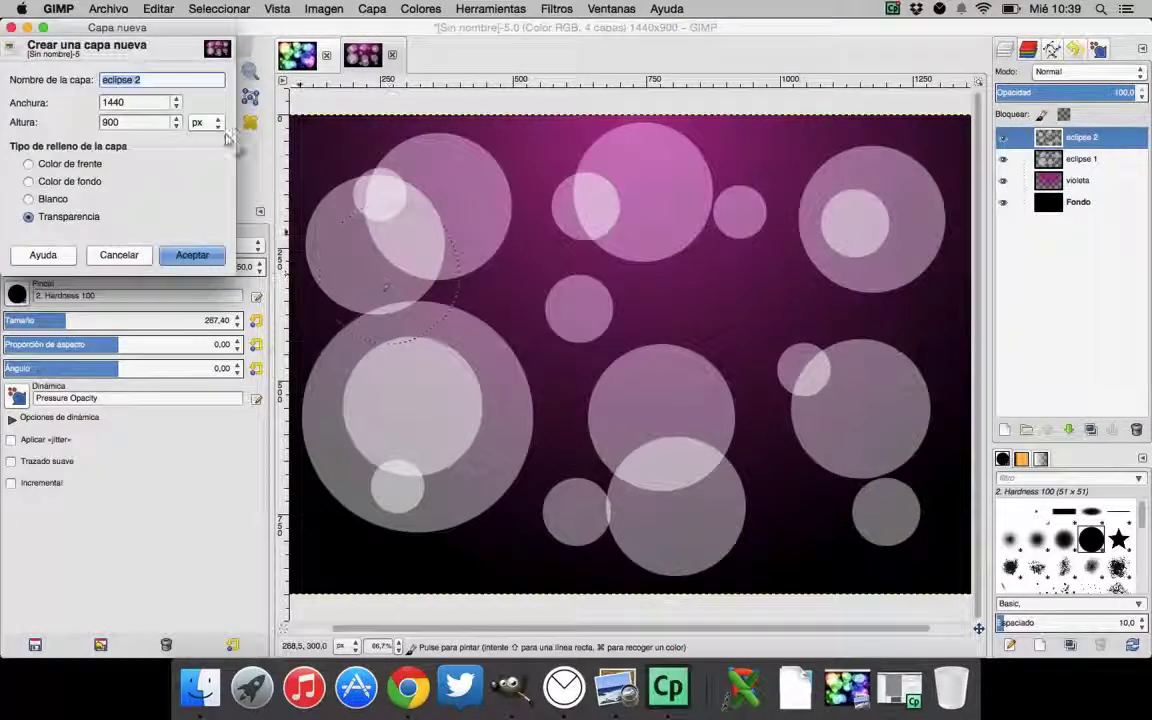
pyautogui.click(204, 76)
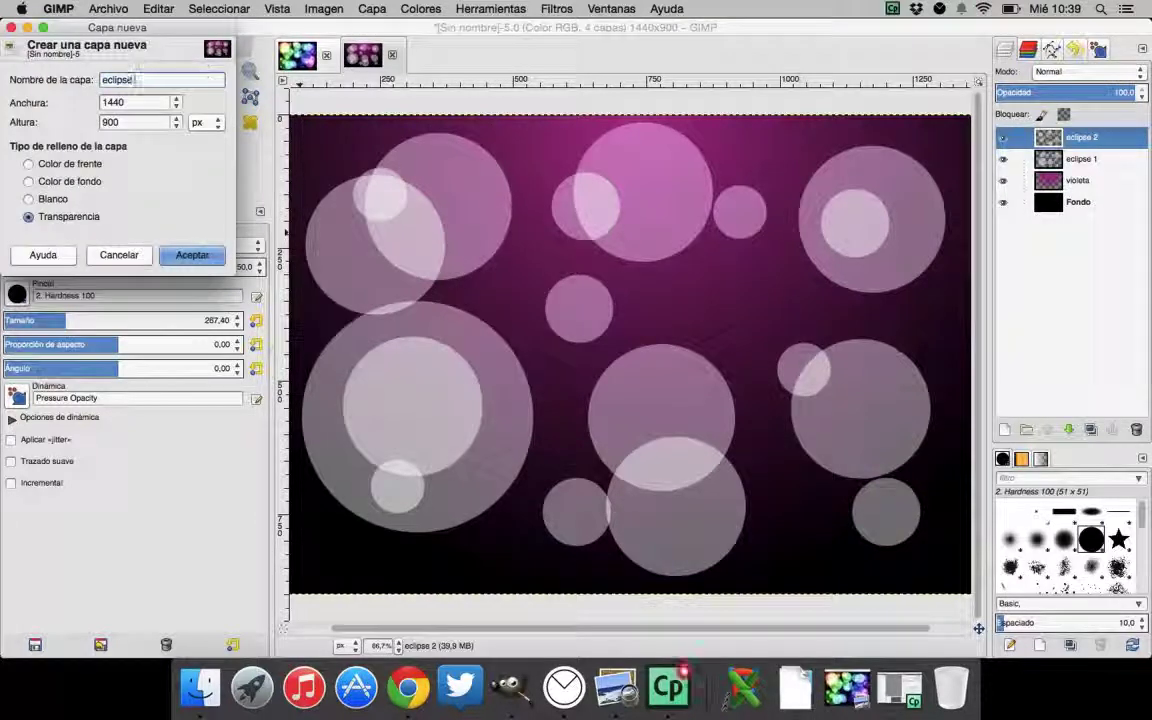
pyautogui.write('3')
pyautogui.press('Return')
# Paint four circles on eclipse 3 at brush size 372.56: two side by side above the canvas centre, one lower left and one lower right
pyautogui.moveTo(66, 314); pyautogui.dragTo(89, 315)
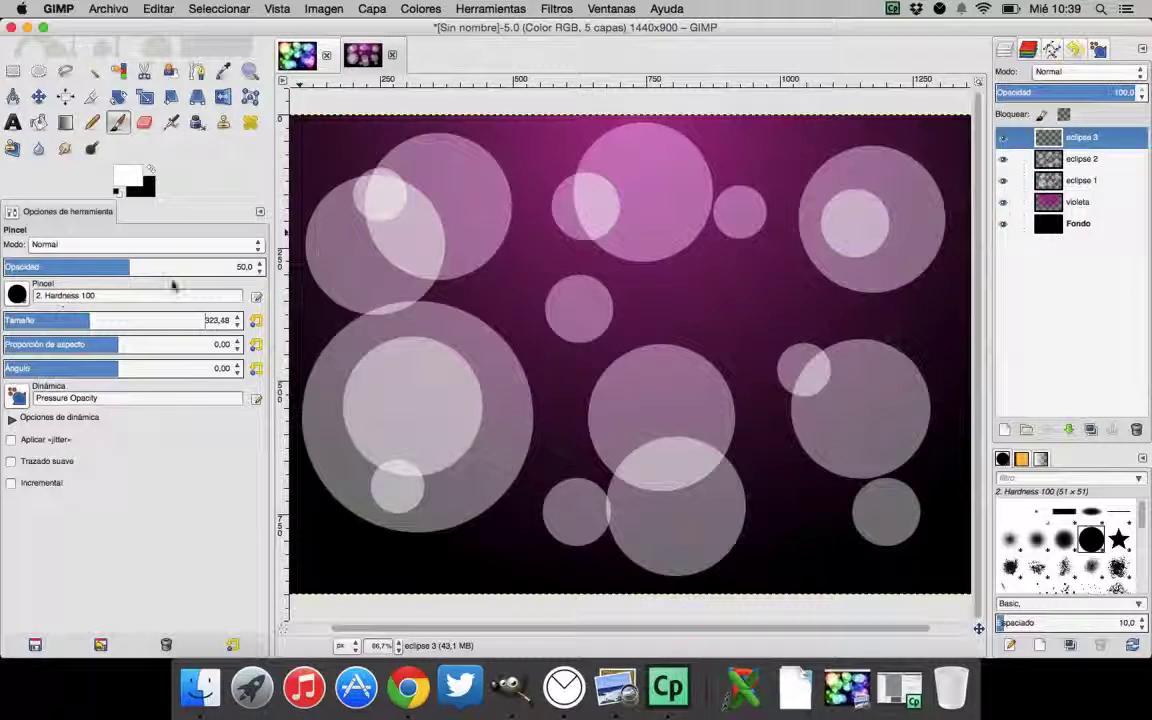
pyautogui.click(695, 290)
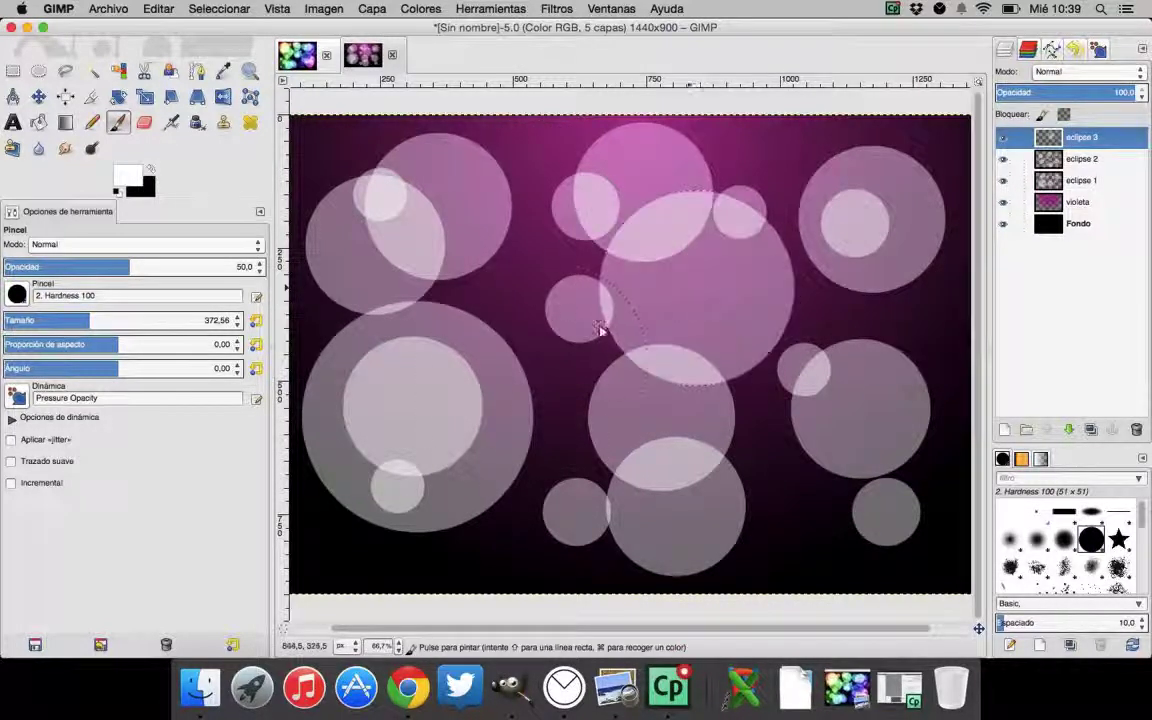
pyautogui.click(396, 490)
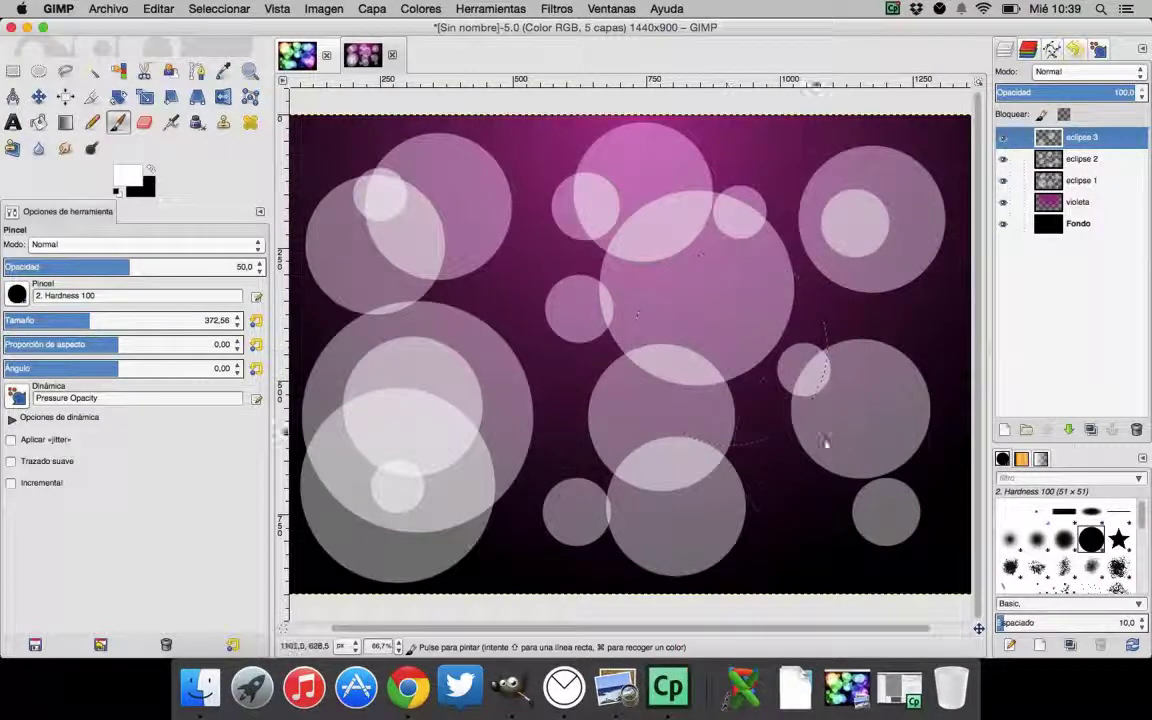
pyautogui.click(843, 470)
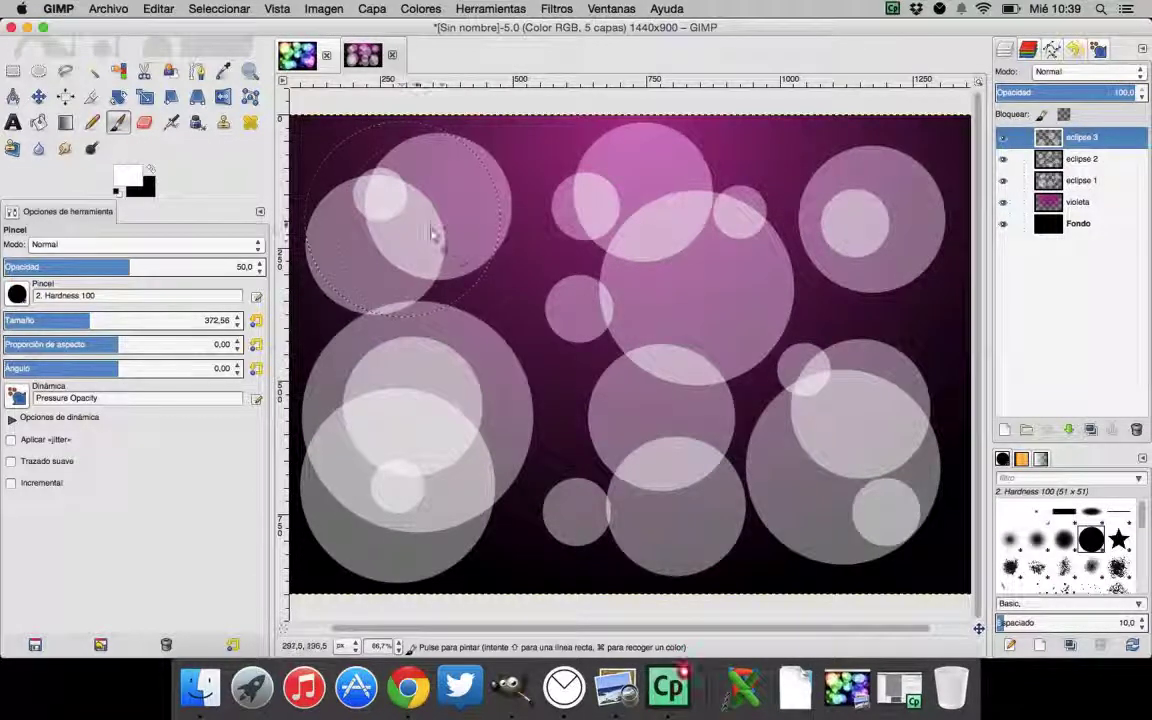
pyautogui.click(506, 278)
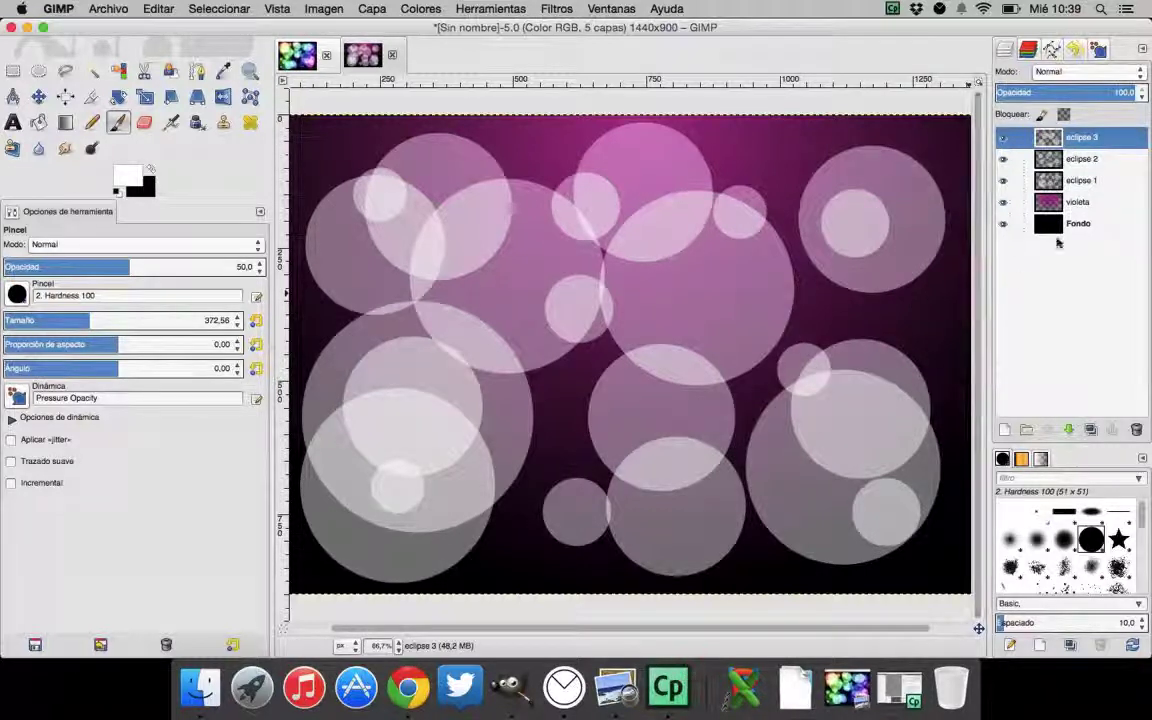
# Apply a Gaussian blur with a 40 px horizontal and vertical radius to the eclipse 1 layer
pyautogui.click(1080, 180)
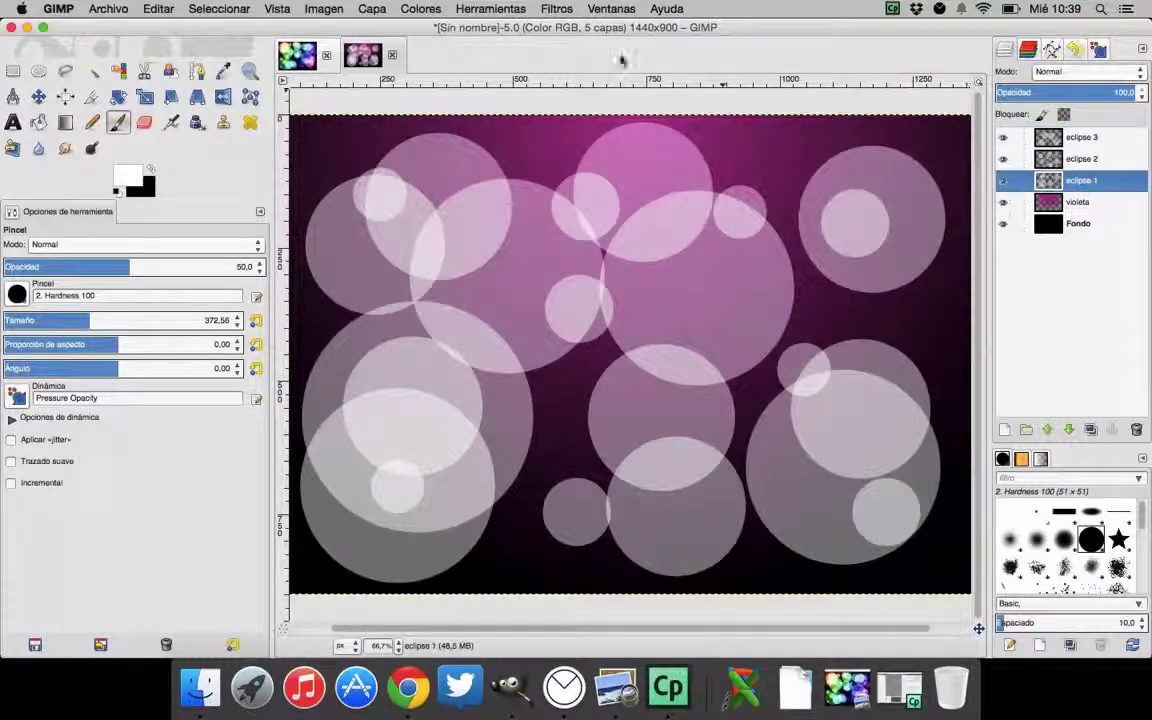
pyautogui.click(558, 9)
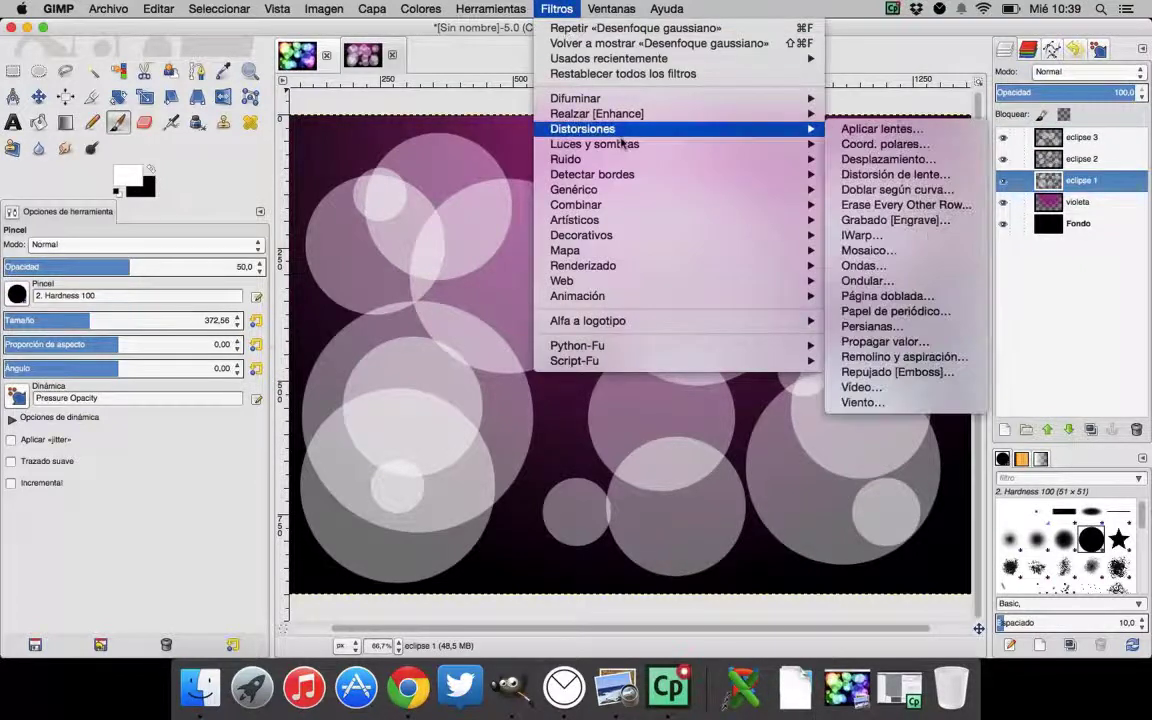
pyautogui.moveTo(651, 93)
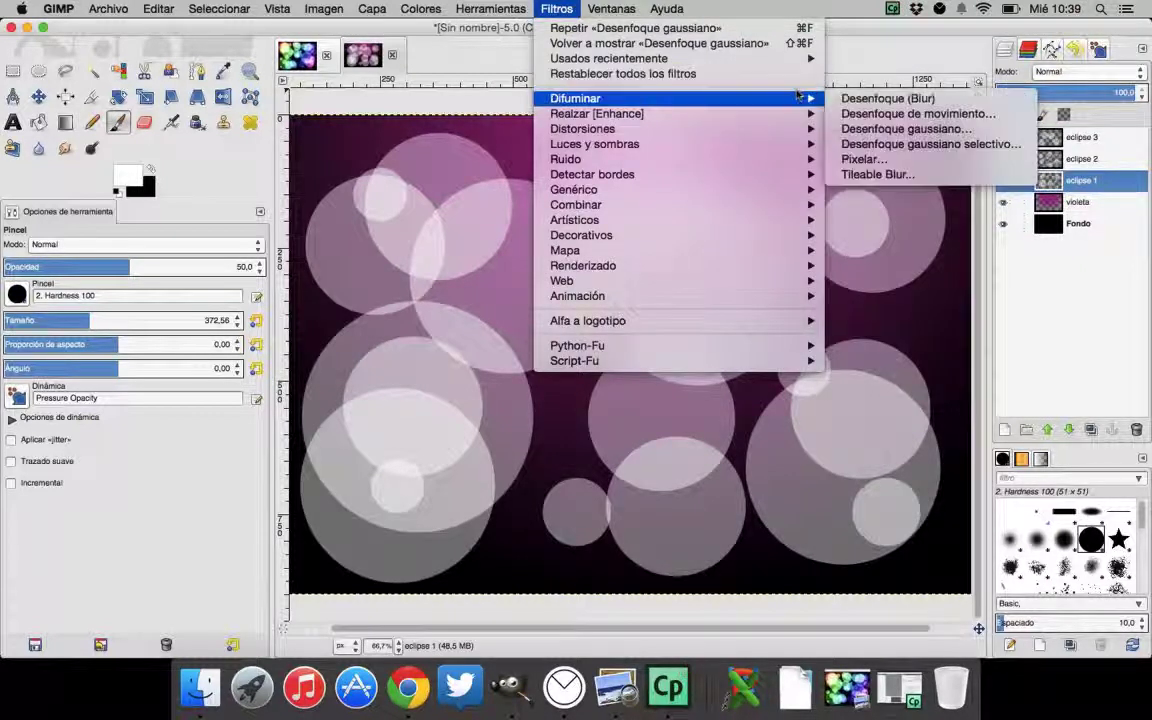
pyautogui.click(855, 129)
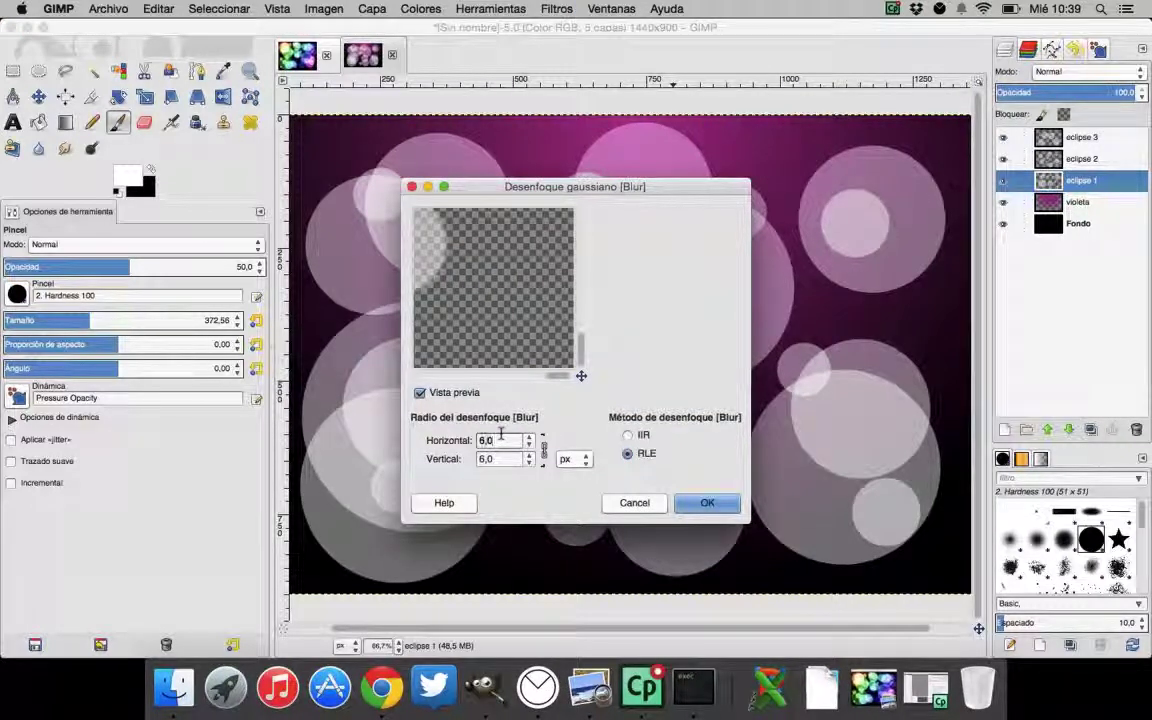
pyautogui.doubleClick(501, 435)
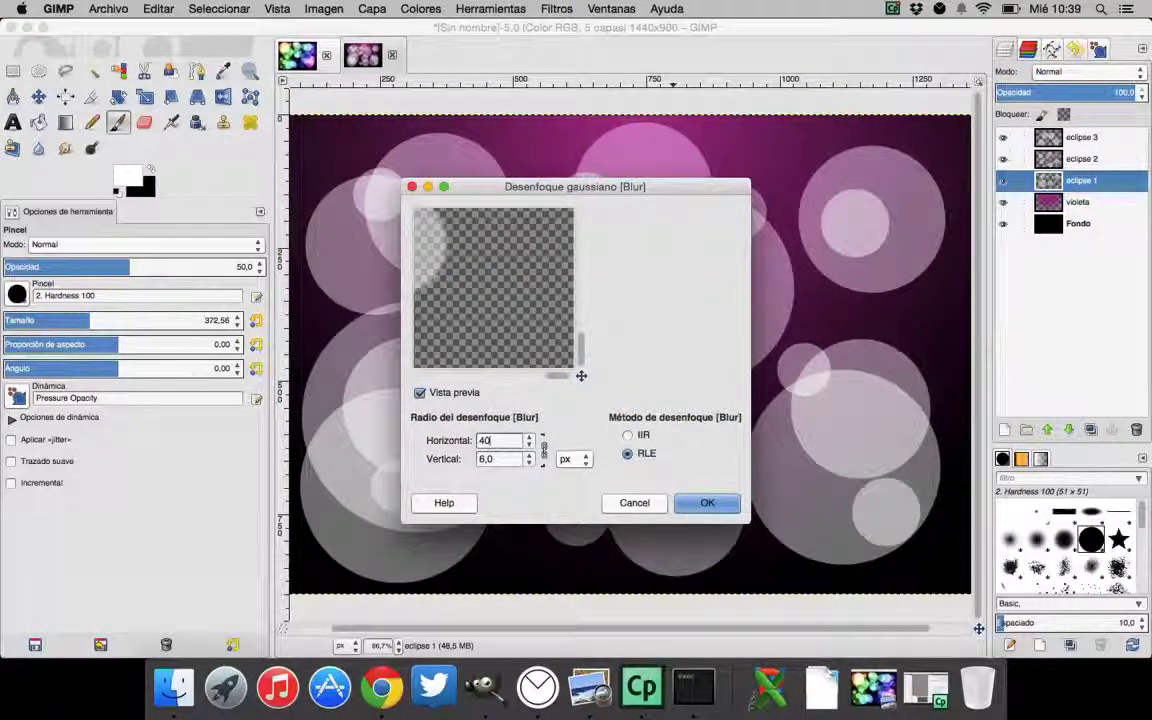
pyautogui.press('Tab')
pyautogui.click(704, 503)
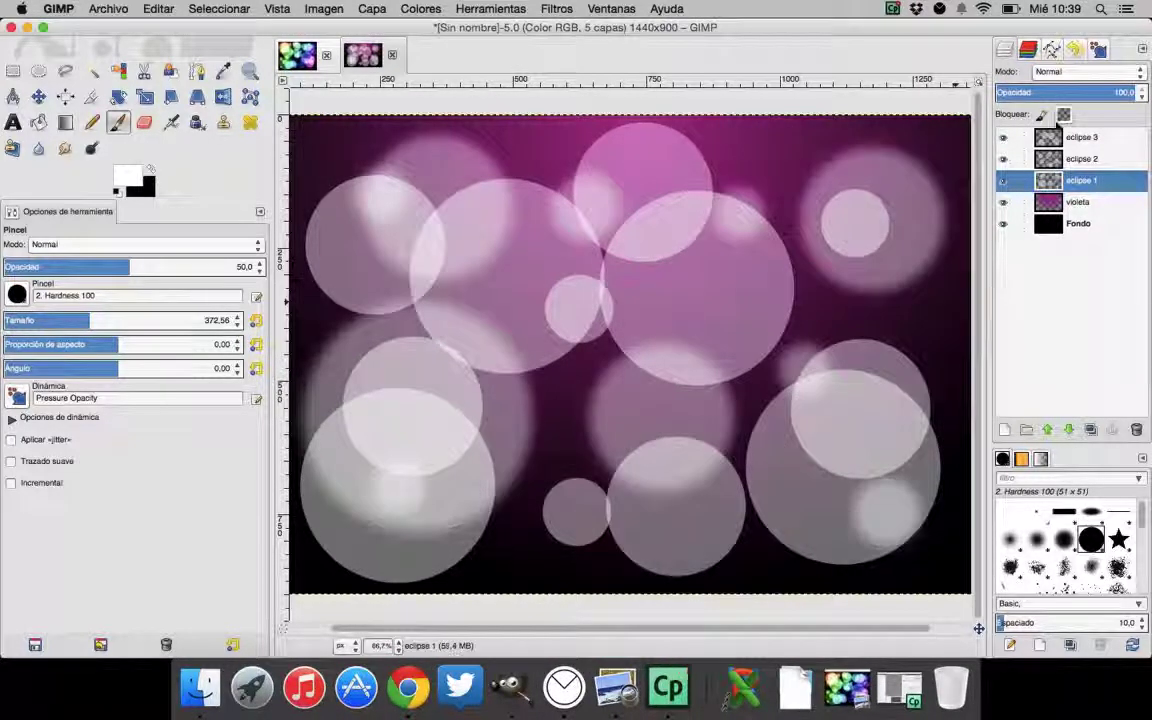
# Apply a Gaussian blur with a 10 px horizontal and vertical radius to the eclipse 2 layer
pyautogui.click(1044, 160)
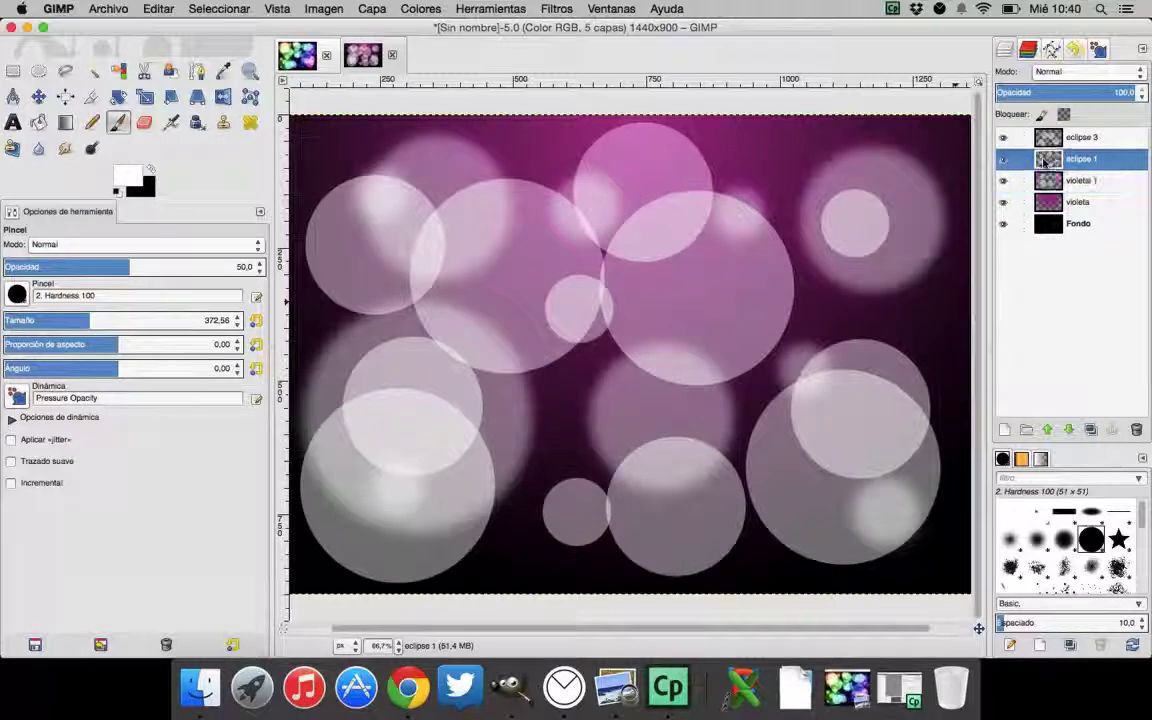
pyautogui.click(555, 10)
pyautogui.moveTo(530, 98)
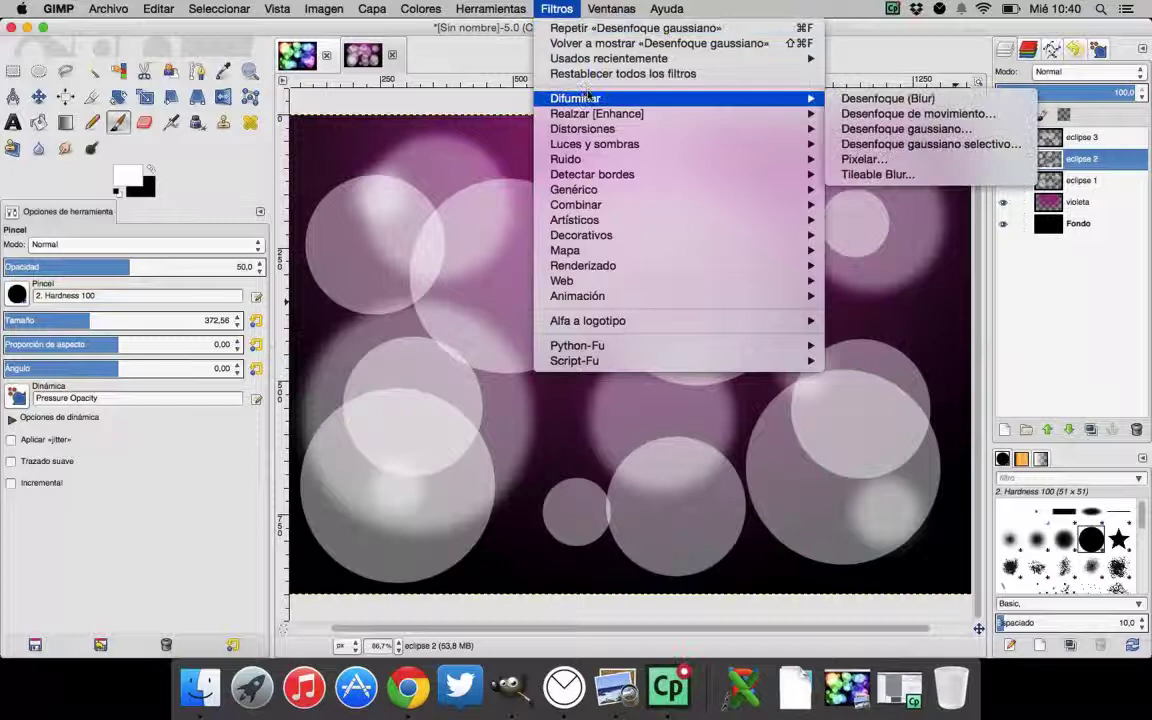
pyautogui.click(910, 129)
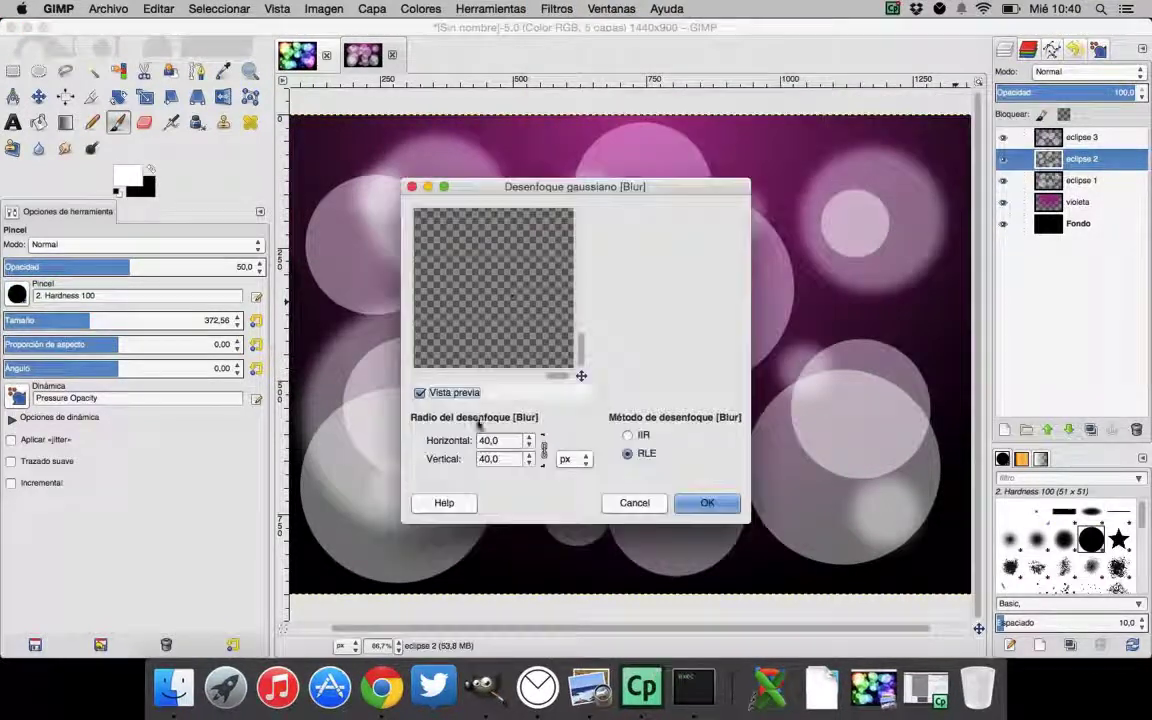
pyautogui.doubleClick(491, 431)
pyautogui.write('10')
pyautogui.press('Tab')
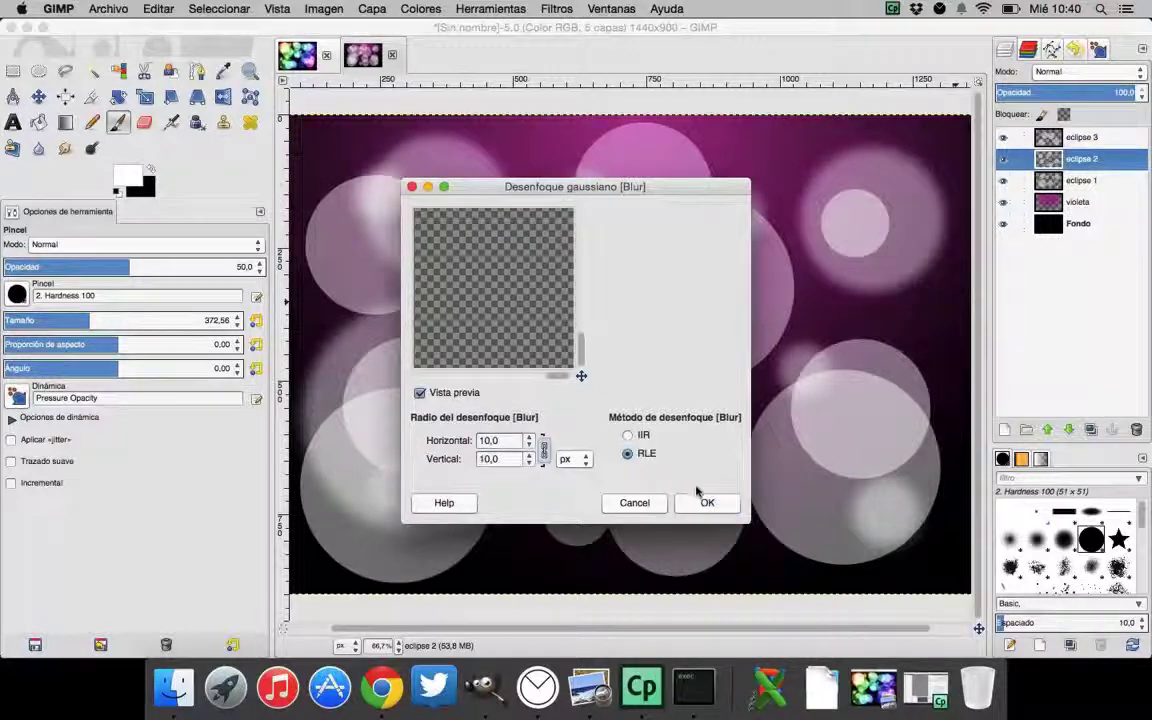
pyautogui.click(697, 502)
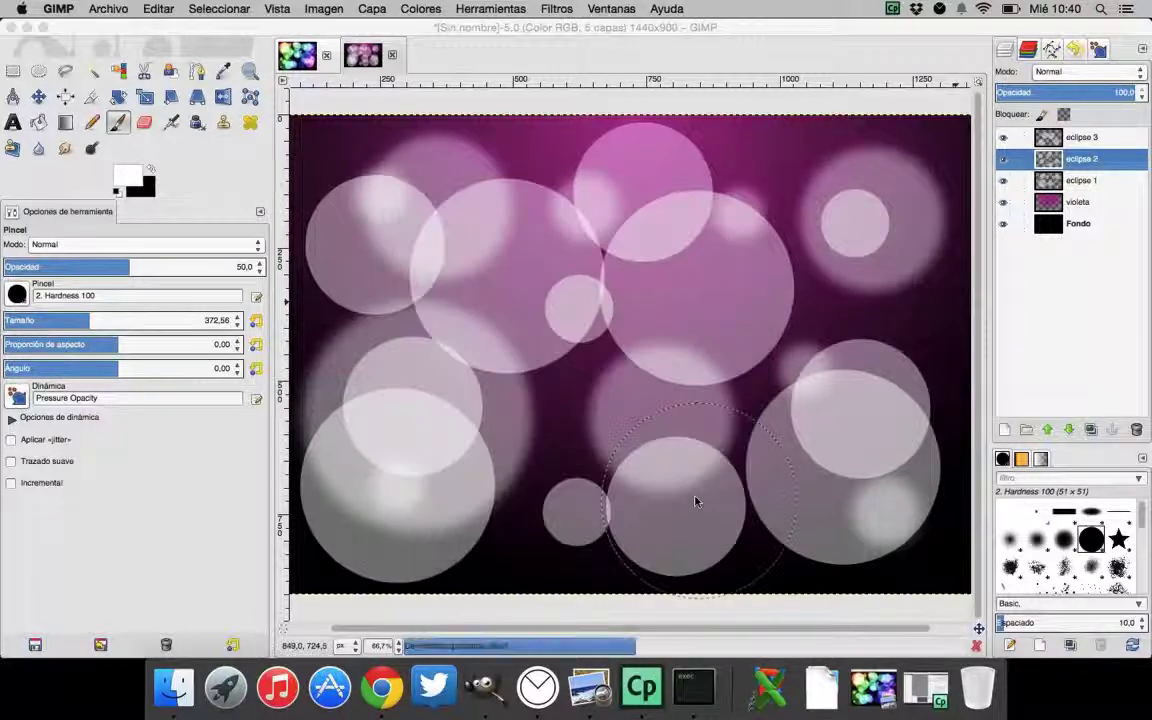
# Apply a Gaussian blur with a 1 px horizontal and vertical radius to the eclipse 3 layer
pyautogui.click(1051, 138)
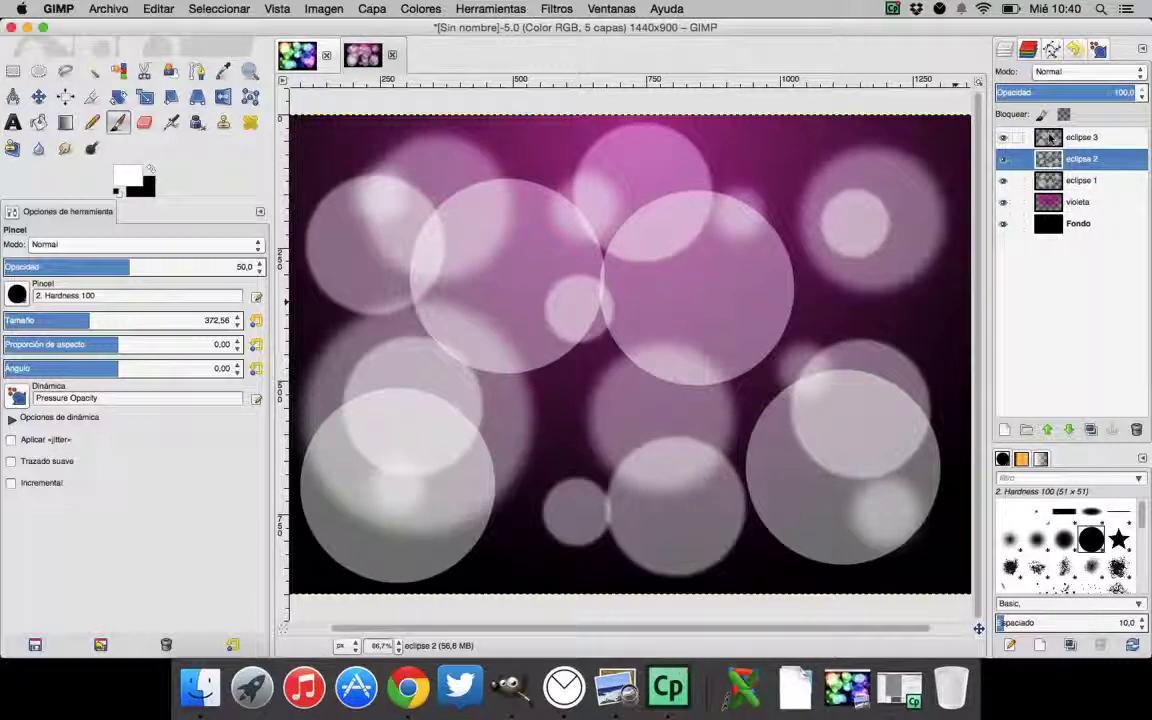
pyautogui.click(1051, 138)
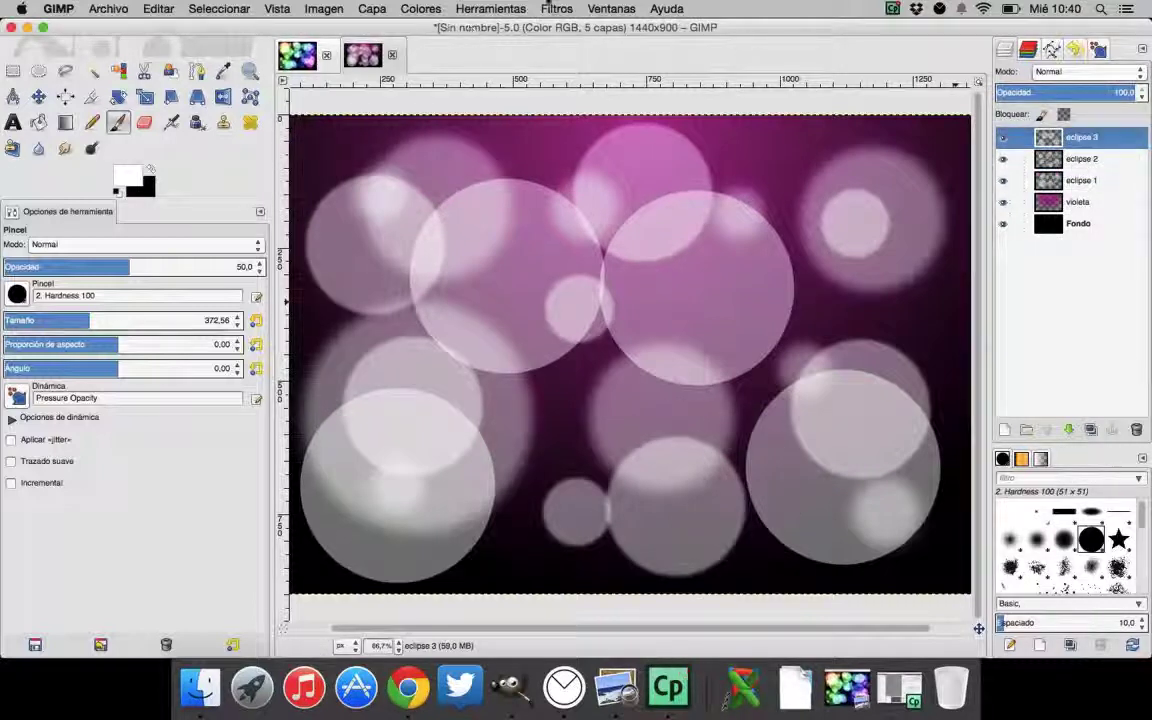
pyautogui.click(556, 8)
pyautogui.moveTo(648, 100)
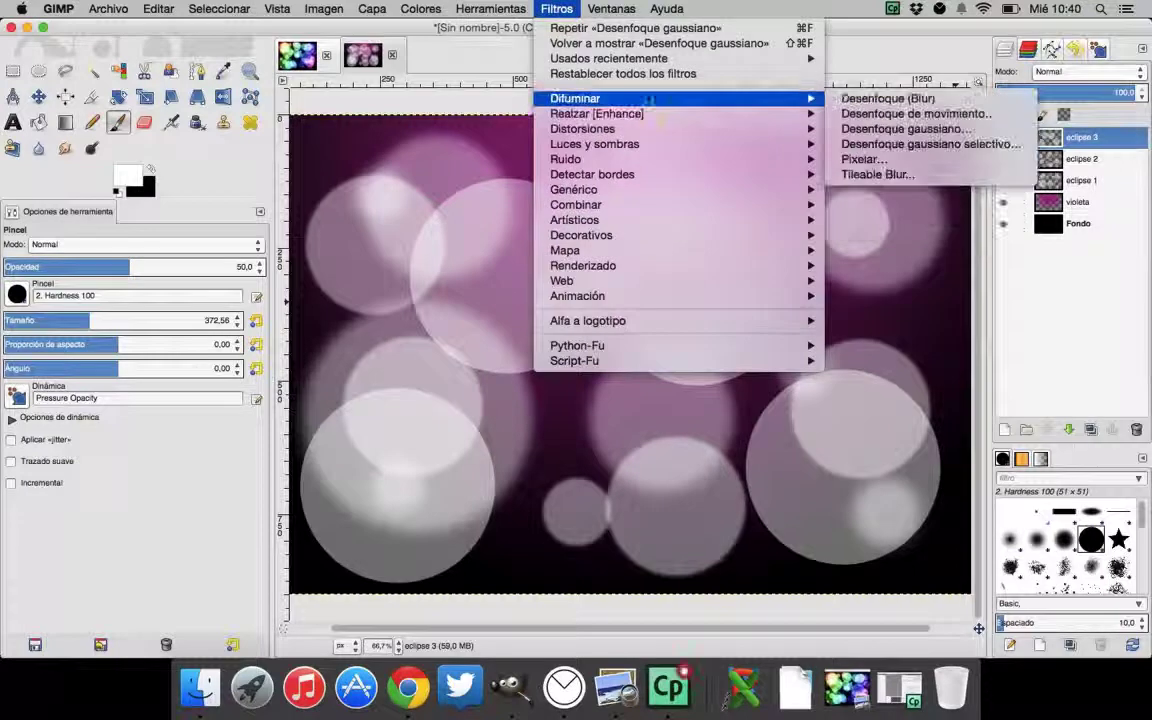
pyautogui.click(890, 130)
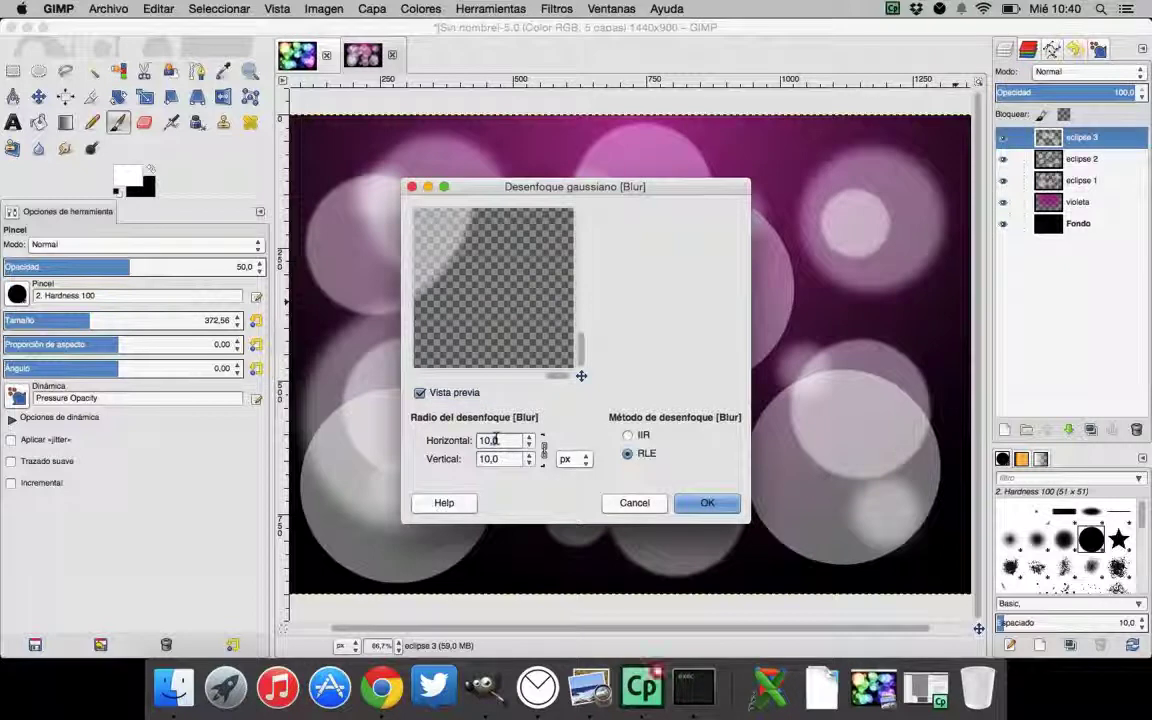
pyautogui.press('Tab')
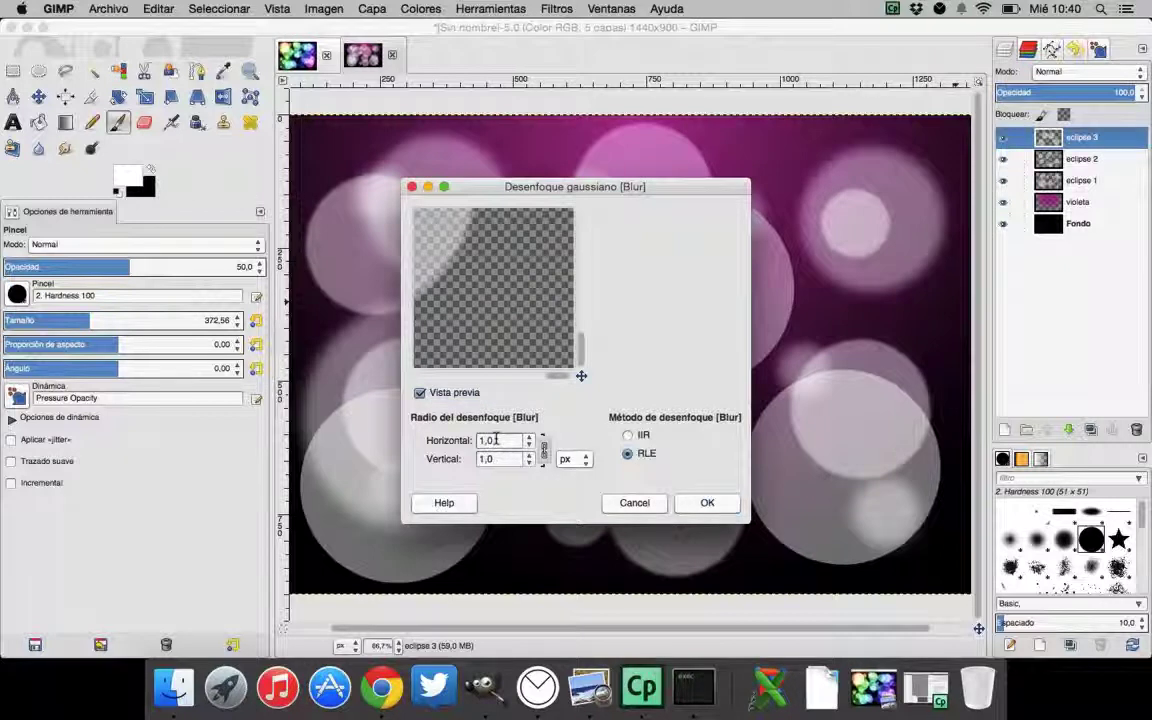
pyautogui.click(699, 502)
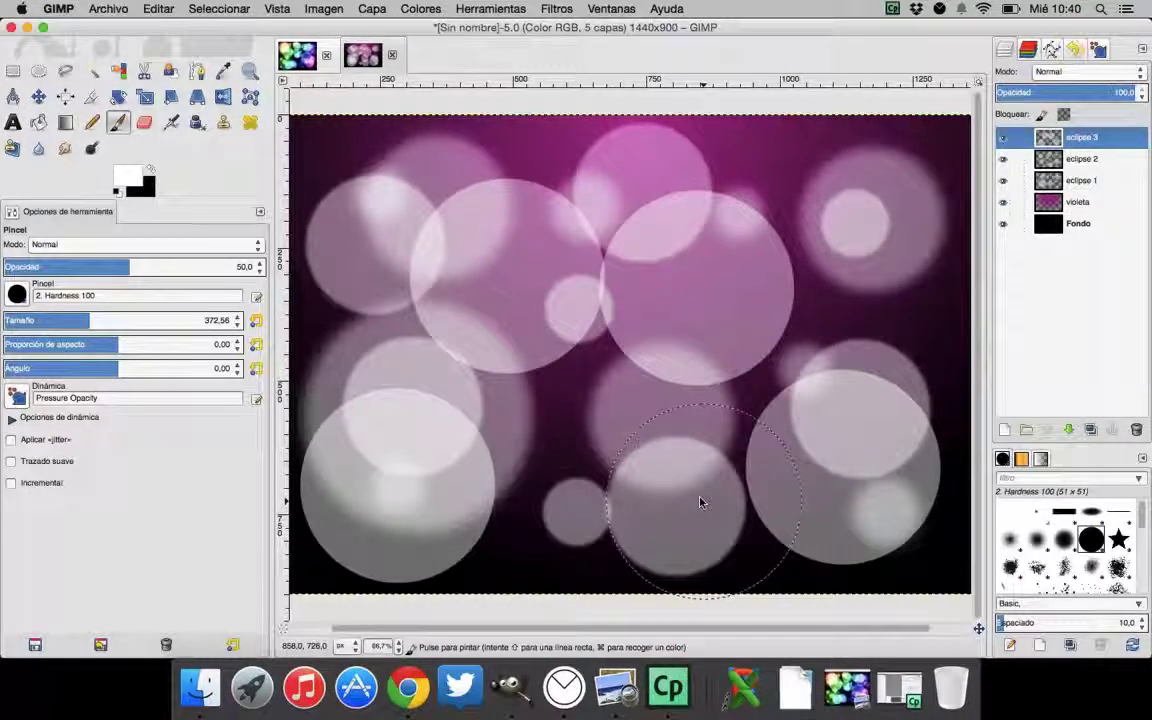
# Create a white-filled layer named lainoak above eclipse 3
pyautogui.click(1004, 429)
pyautogui.click(53, 200)
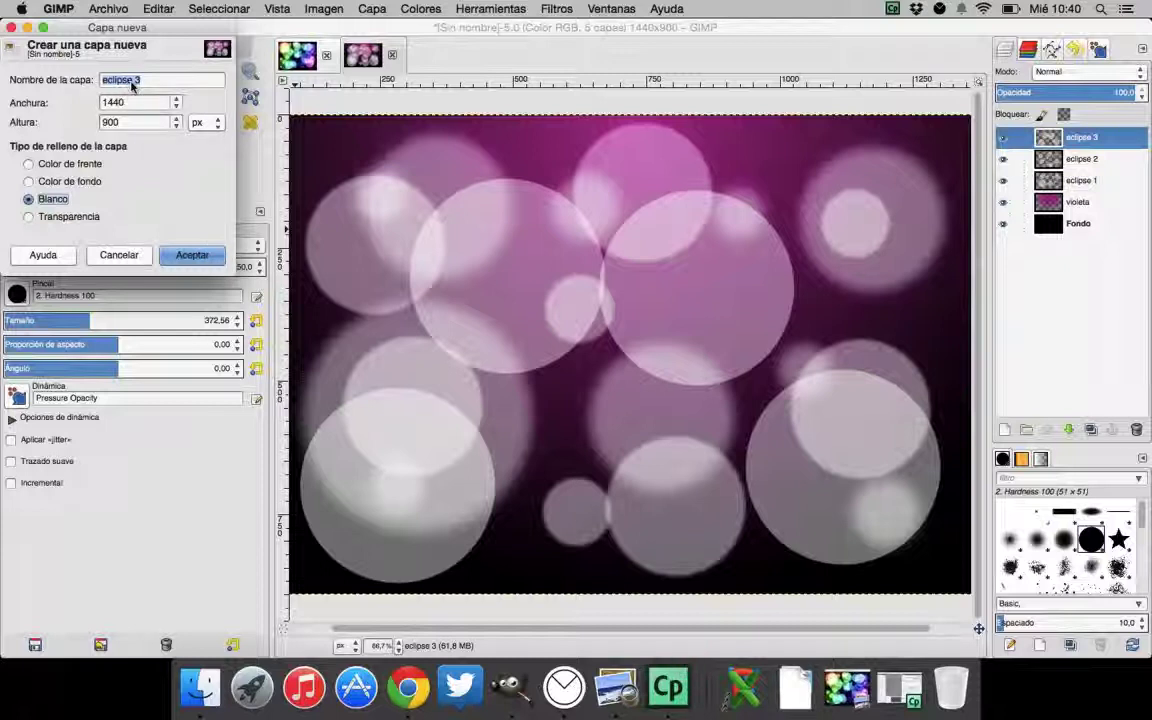
pyautogui.write('lainoak')
pyautogui.press('Return')
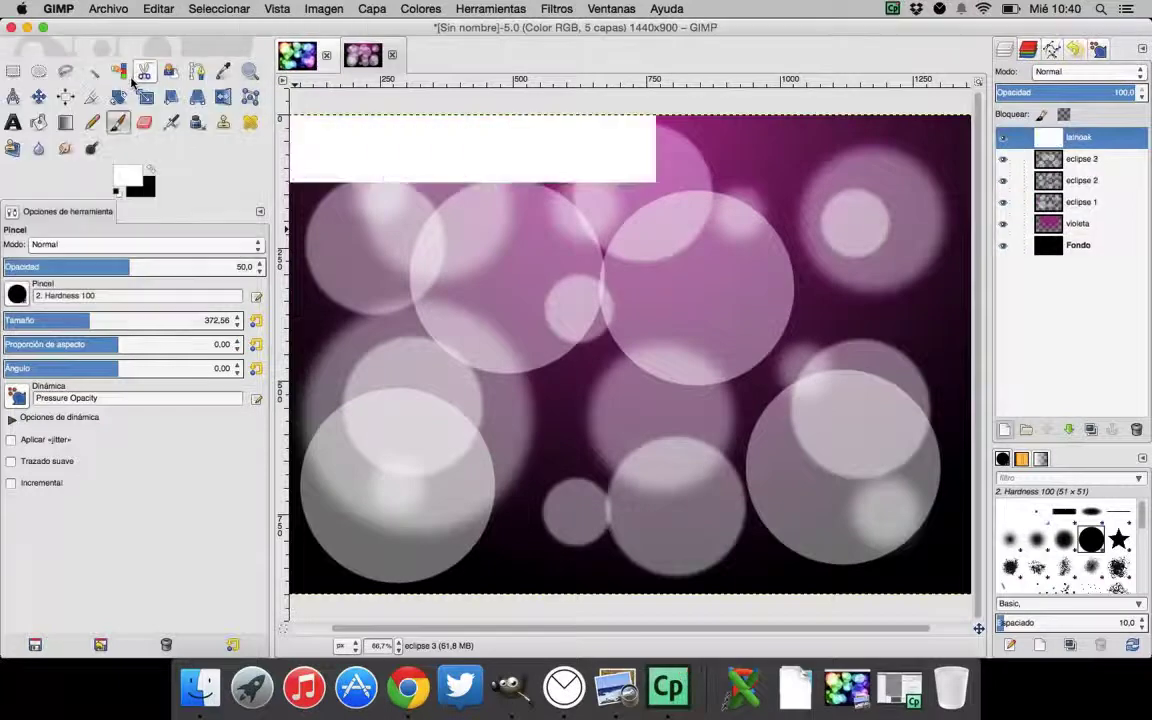
# Render solid noise clouds (Ruido sólido) on the lainoak layer with detail 4 and X/Y size 4,0, and set its blend mode to Claridad suave
pyautogui.click(557, 9)
pyautogui.moveTo(688, 265)
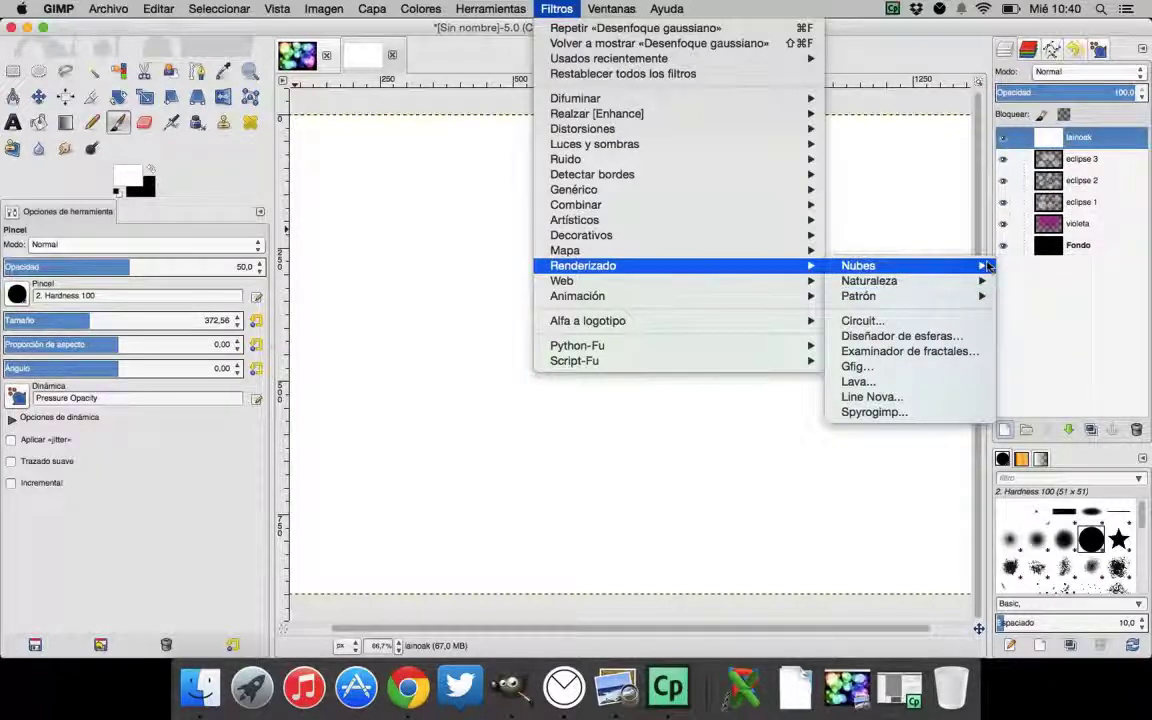
pyautogui.moveTo(986, 266)
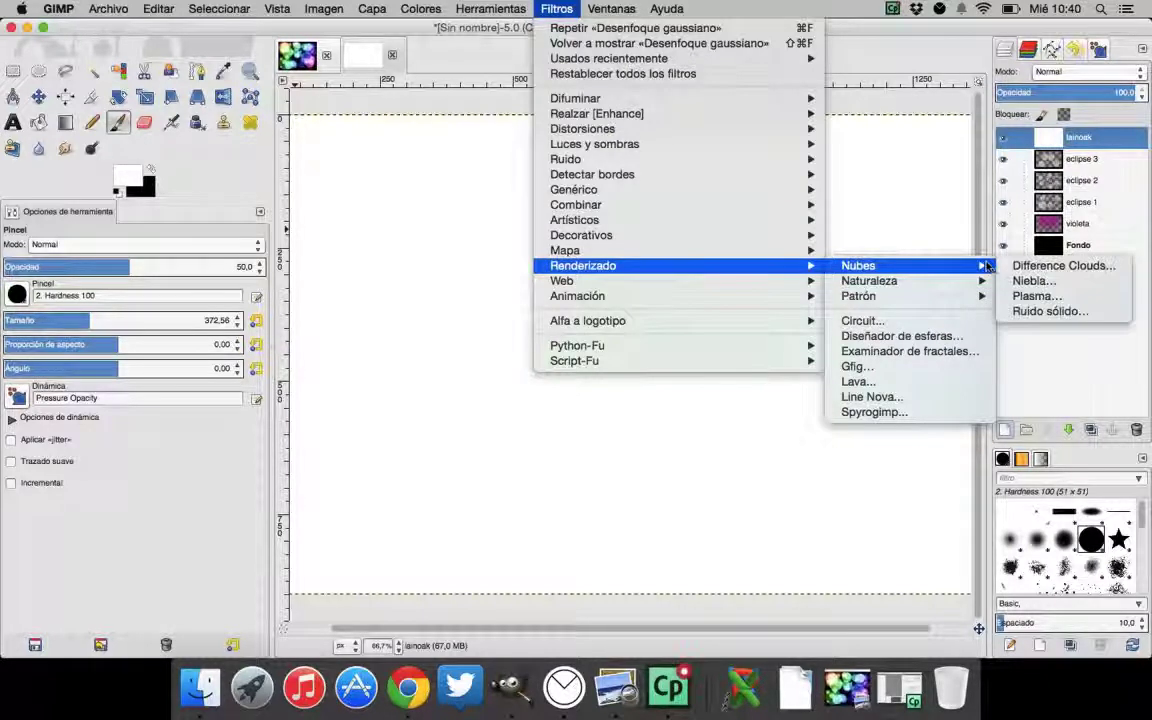
pyautogui.click(1050, 311)
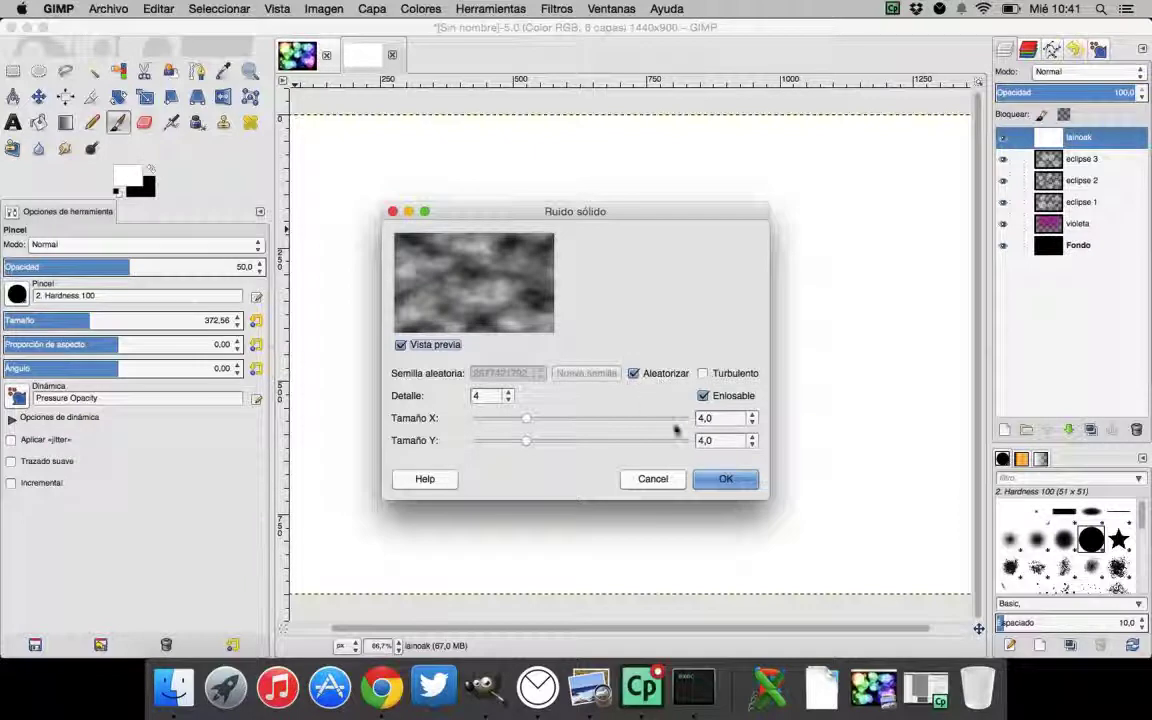
pyautogui.click(712, 478)
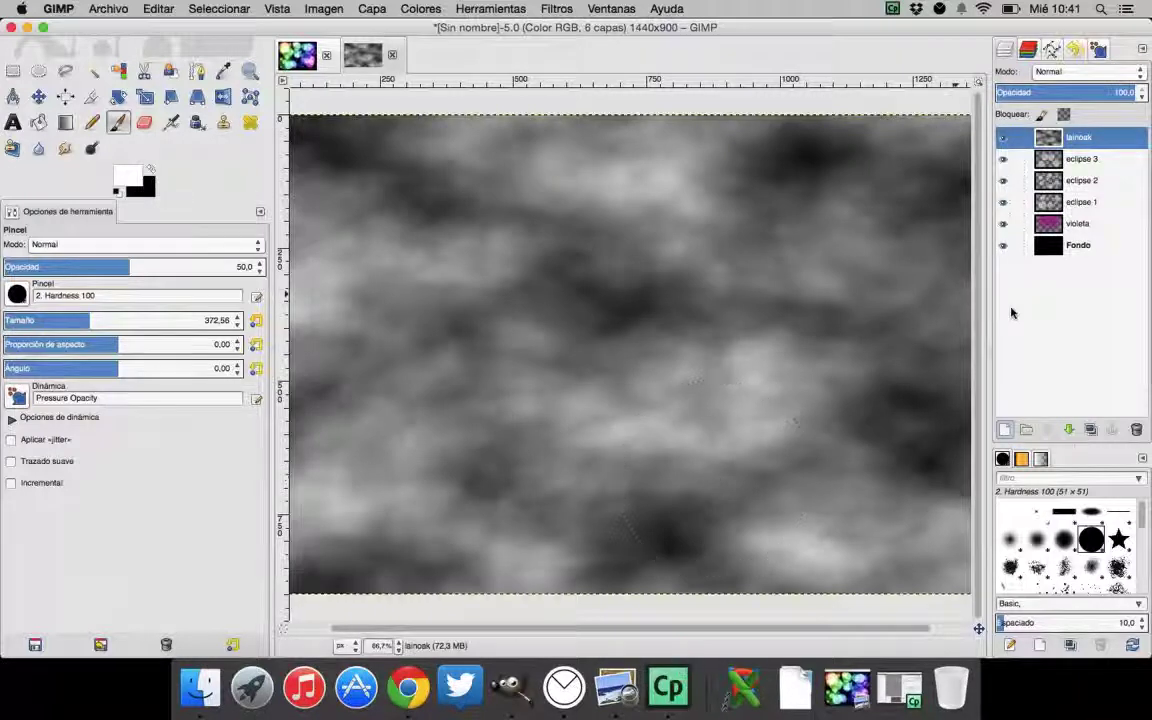
pyautogui.click(1141, 71)
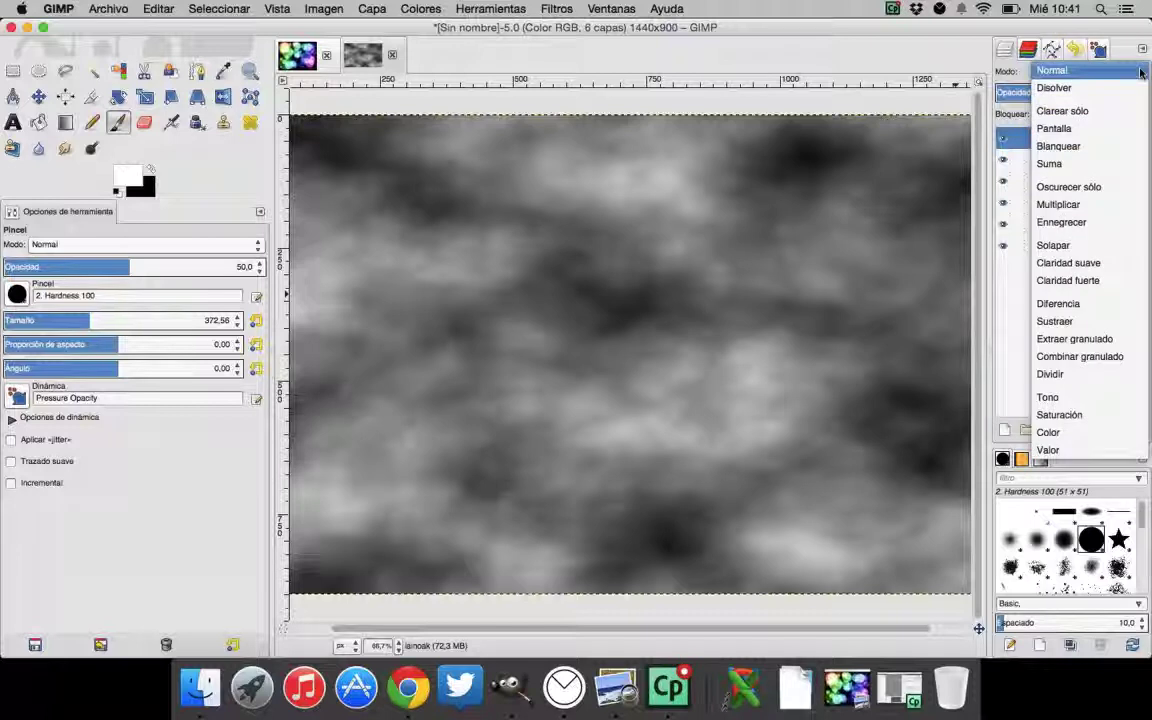
pyautogui.click(1075, 262)
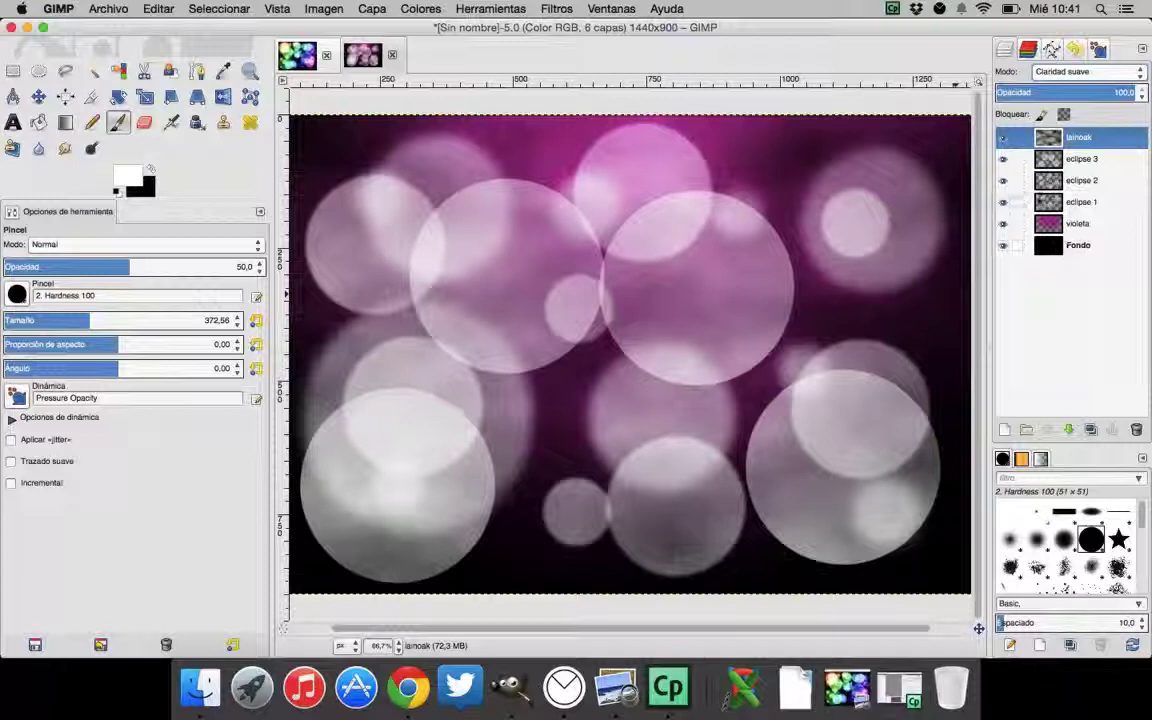
pyautogui.click(1004, 430)
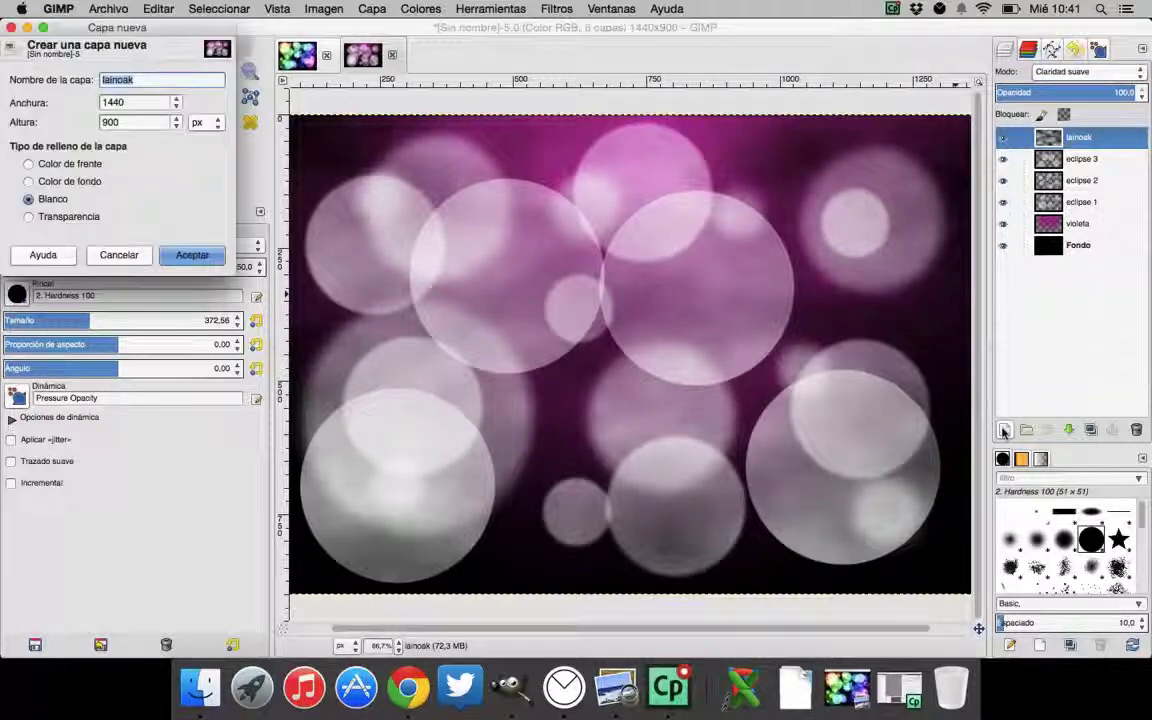
pyautogui.write('kolli')
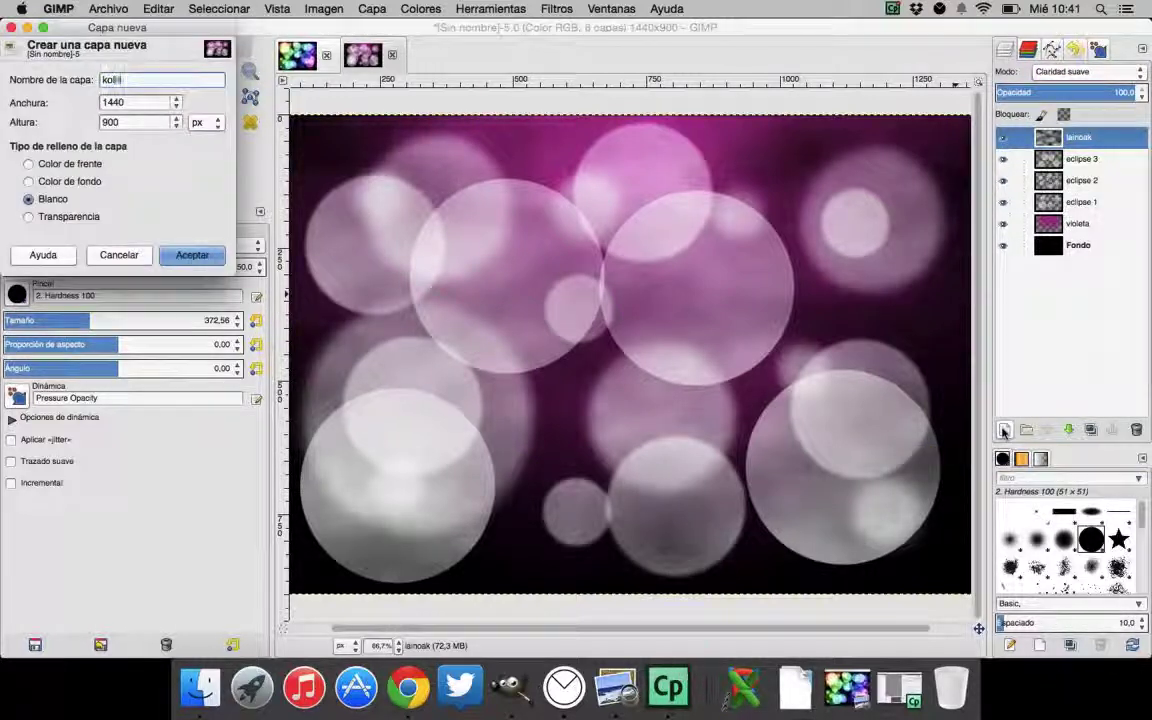
pyautogui.press('Return')
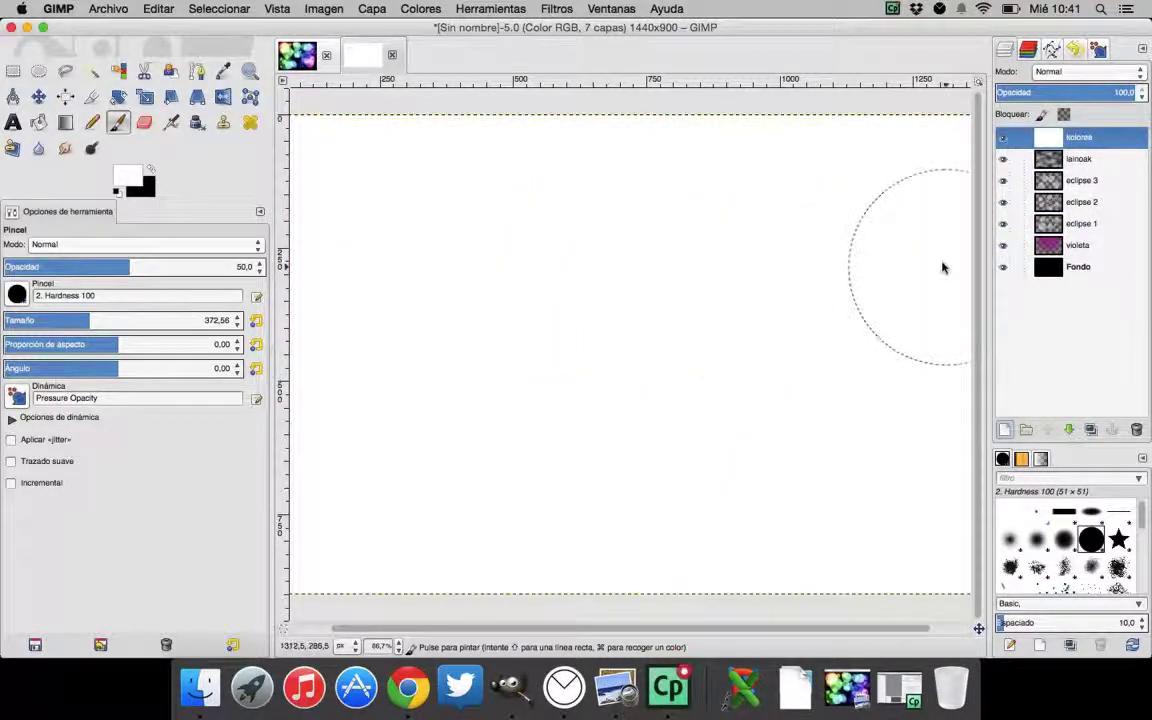
pyautogui.press('super+z')
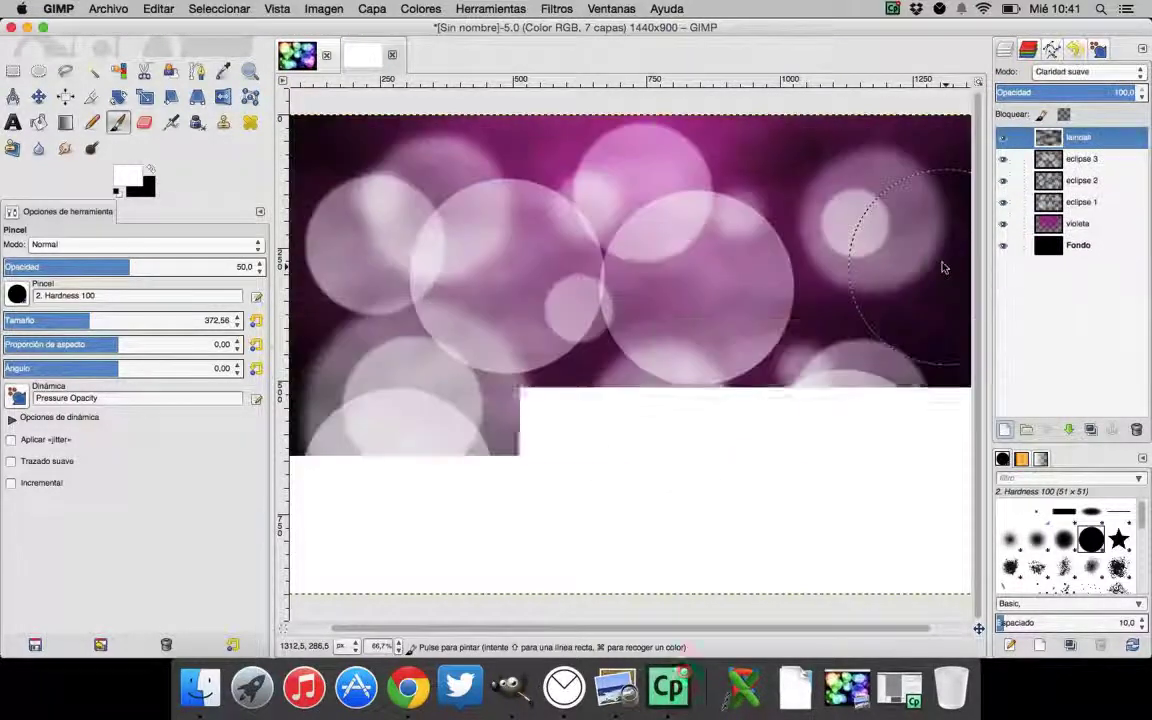
# Create a 1440 x 900 layer named kolorea with a transparent fill above lainoak
pyautogui.click(1005, 429)
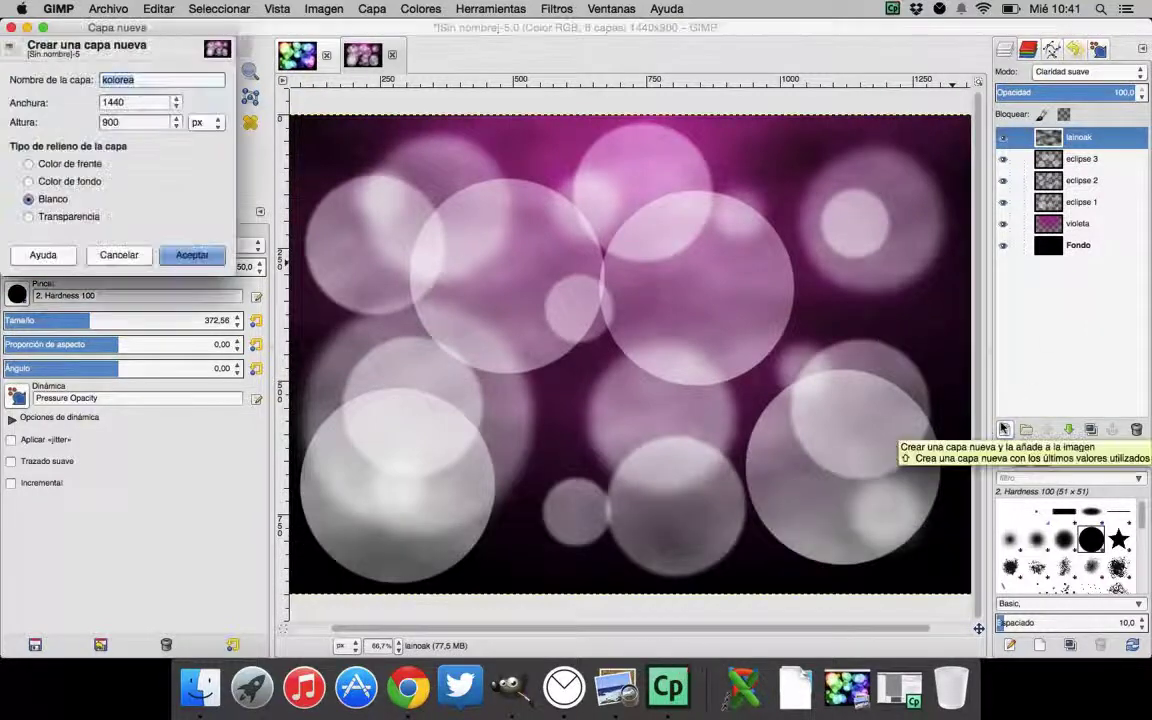
pyautogui.click(65, 217)
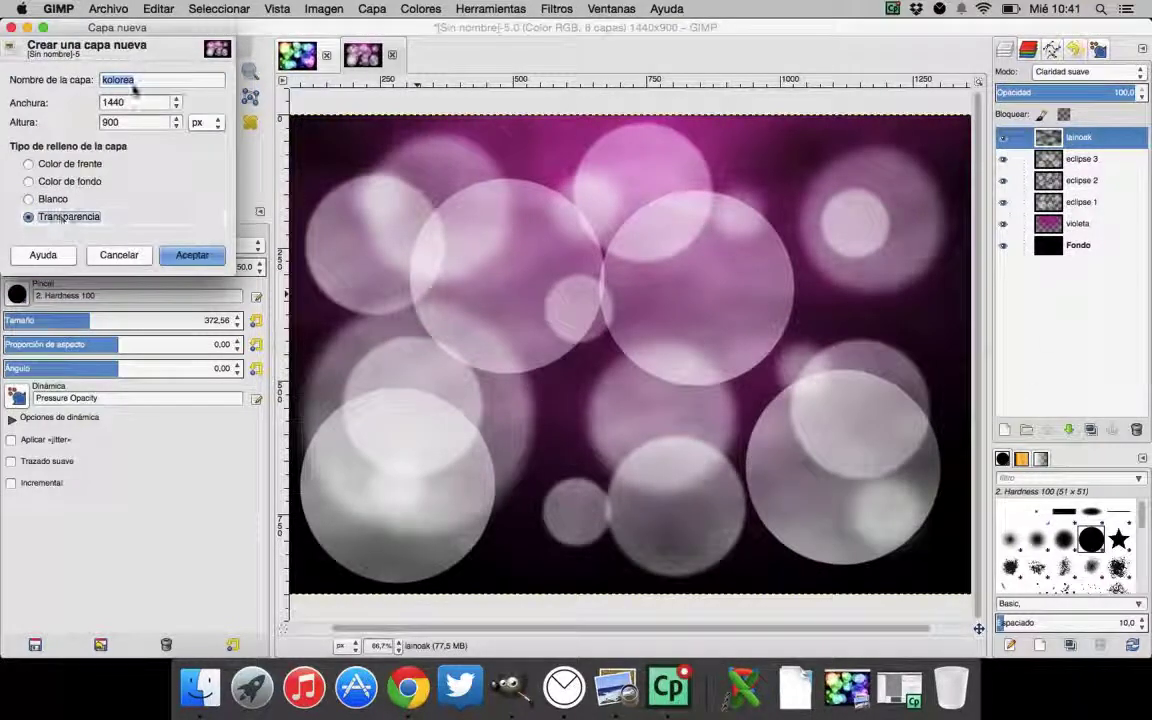
pyautogui.click(183, 255)
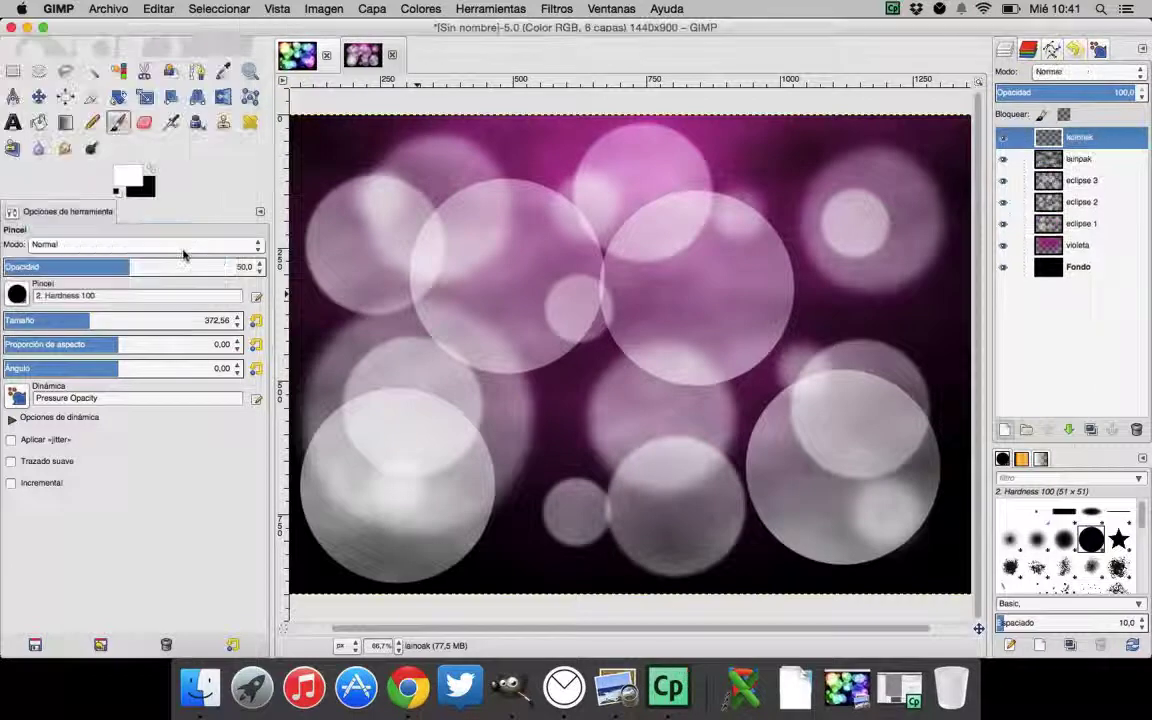
# Fill kolorea with a linear Full saturation spectrum CCW gradient from the canvas's upper-left to lower-right corner, and set the layer mode to Claridad suave
pyautogui.click(65, 122)
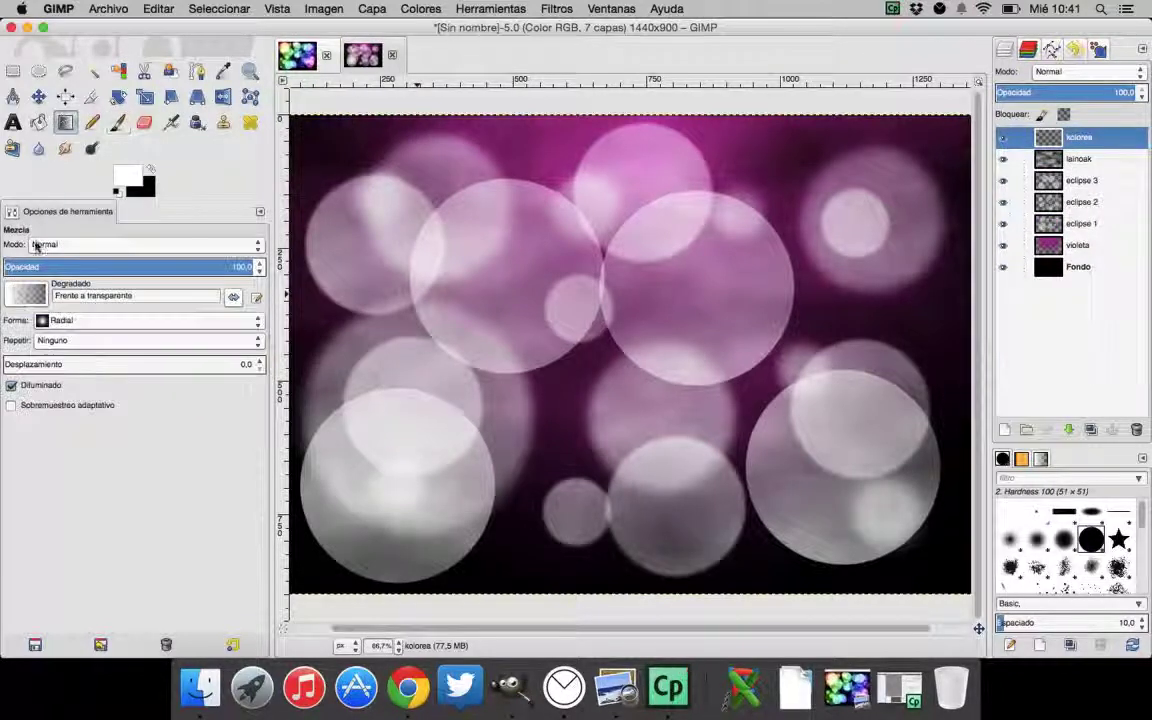
pyautogui.click(26, 292)
pyautogui.scroll(-10, 33, 365)
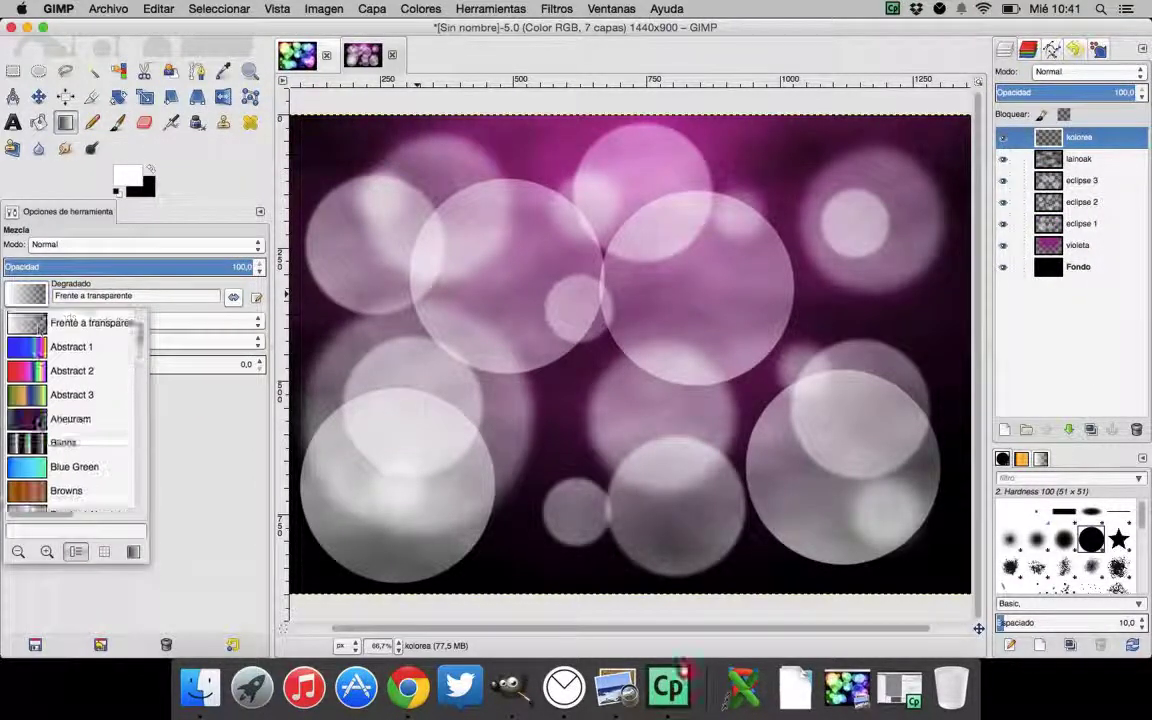
pyautogui.scroll(-10, 40, 424)
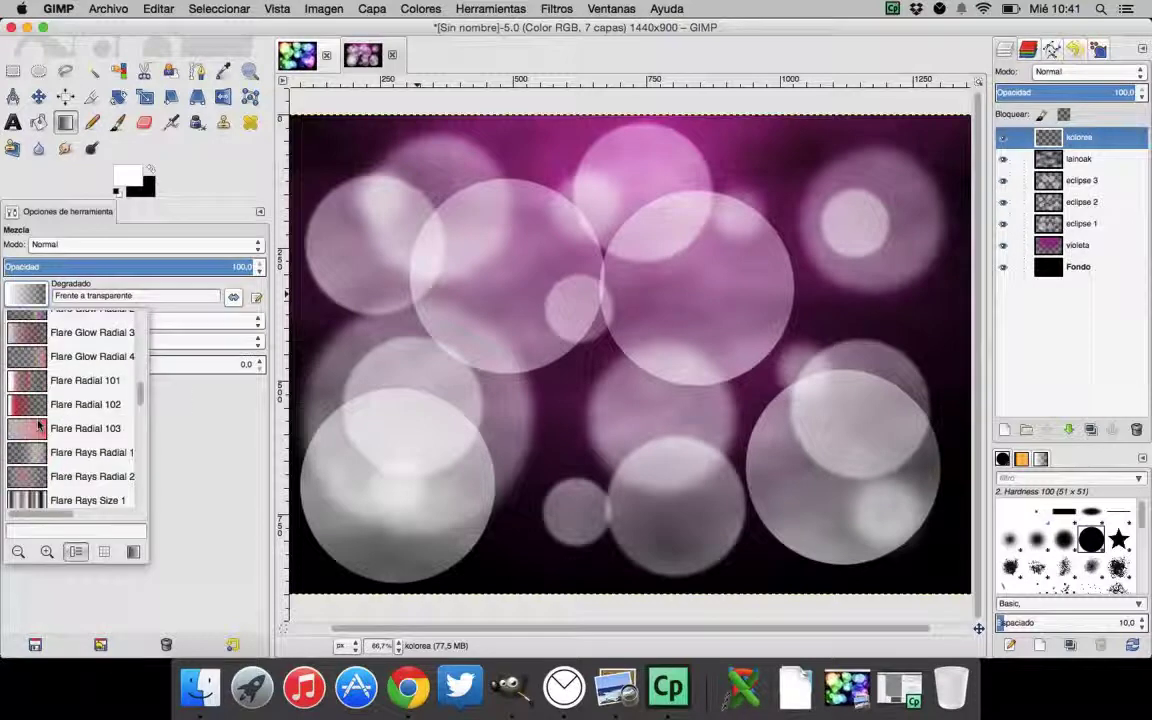
pyautogui.click(33, 416)
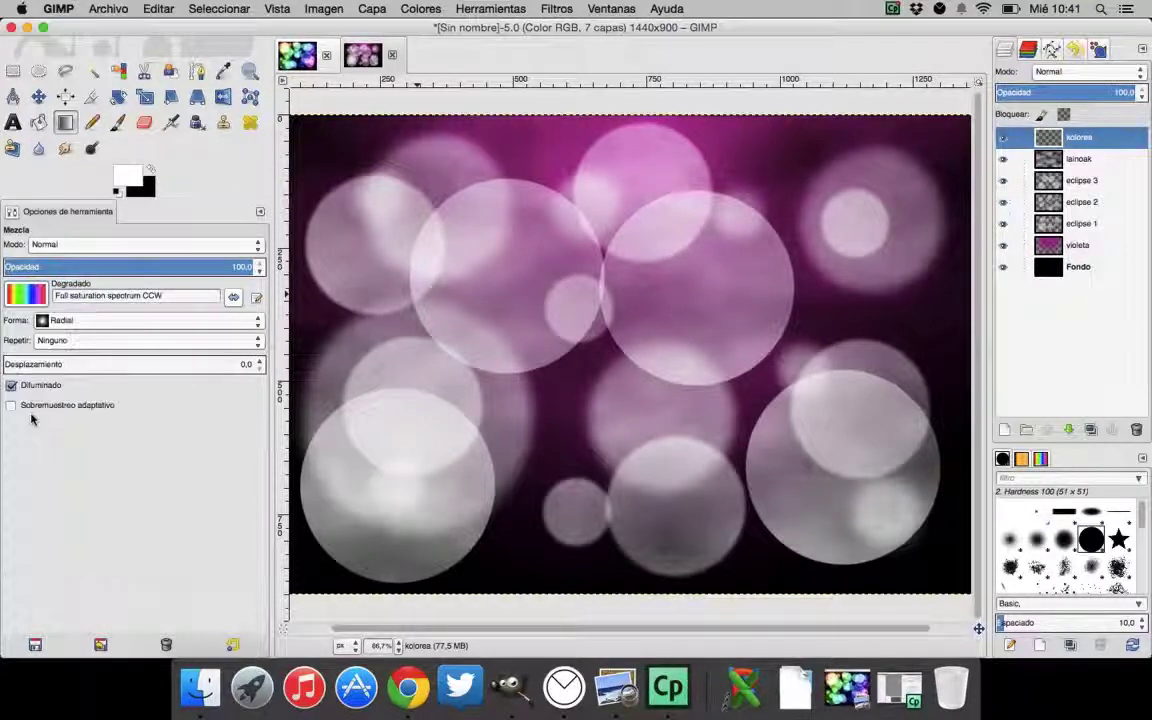
pyautogui.click(85, 319)
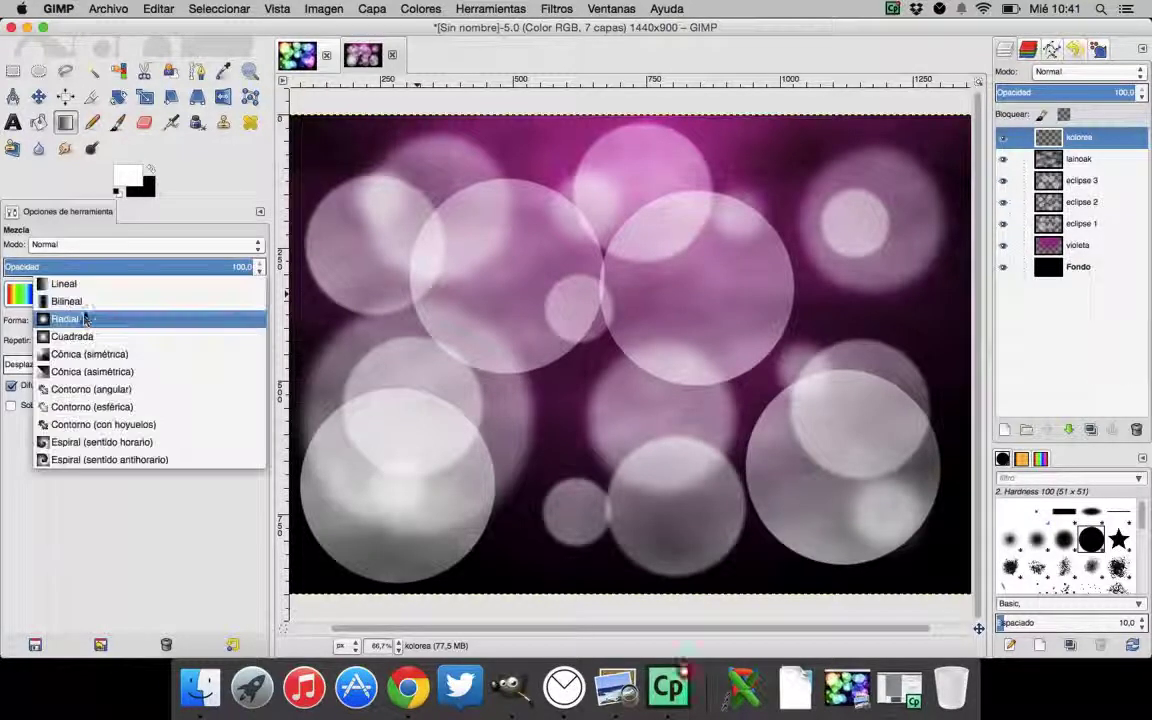
pyautogui.click(80, 284)
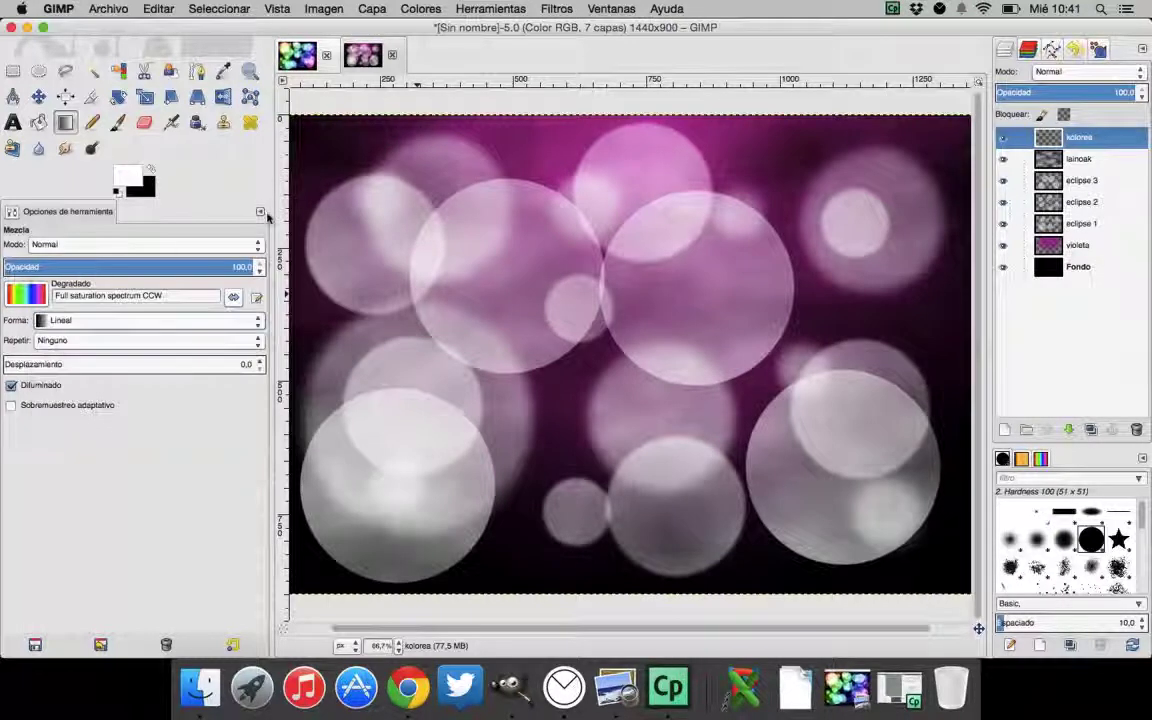
pyautogui.moveTo(290, 118); pyautogui.dragTo(968, 592)
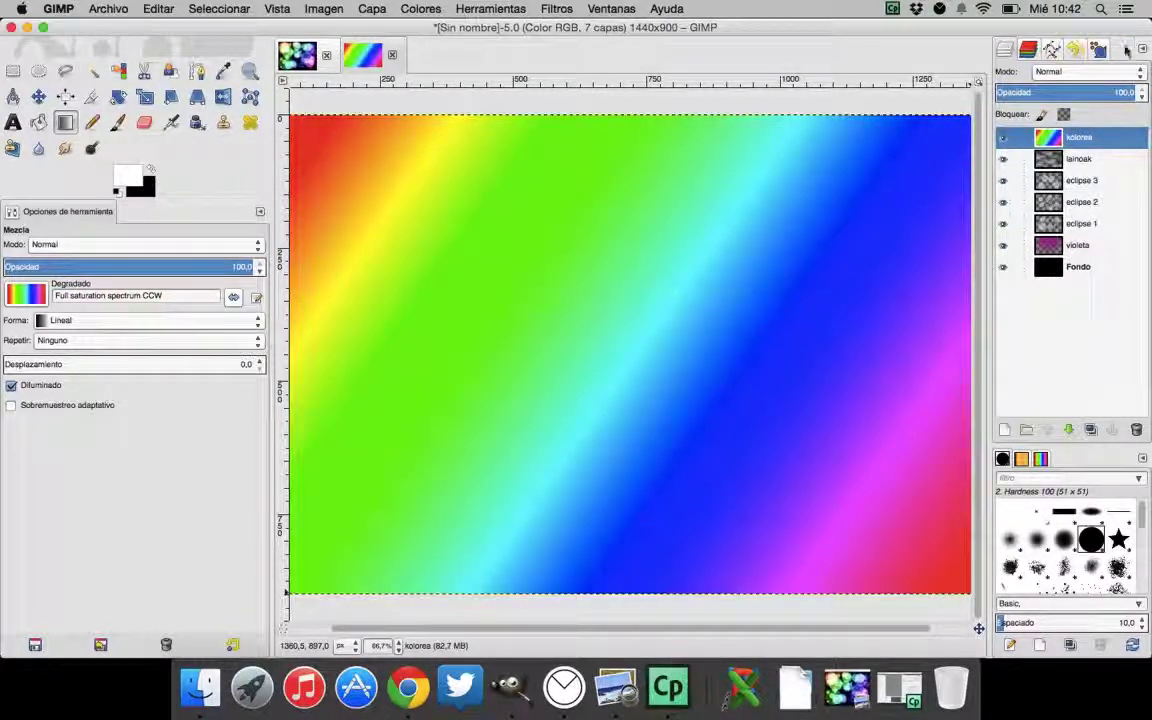
pyautogui.click(1117, 72)
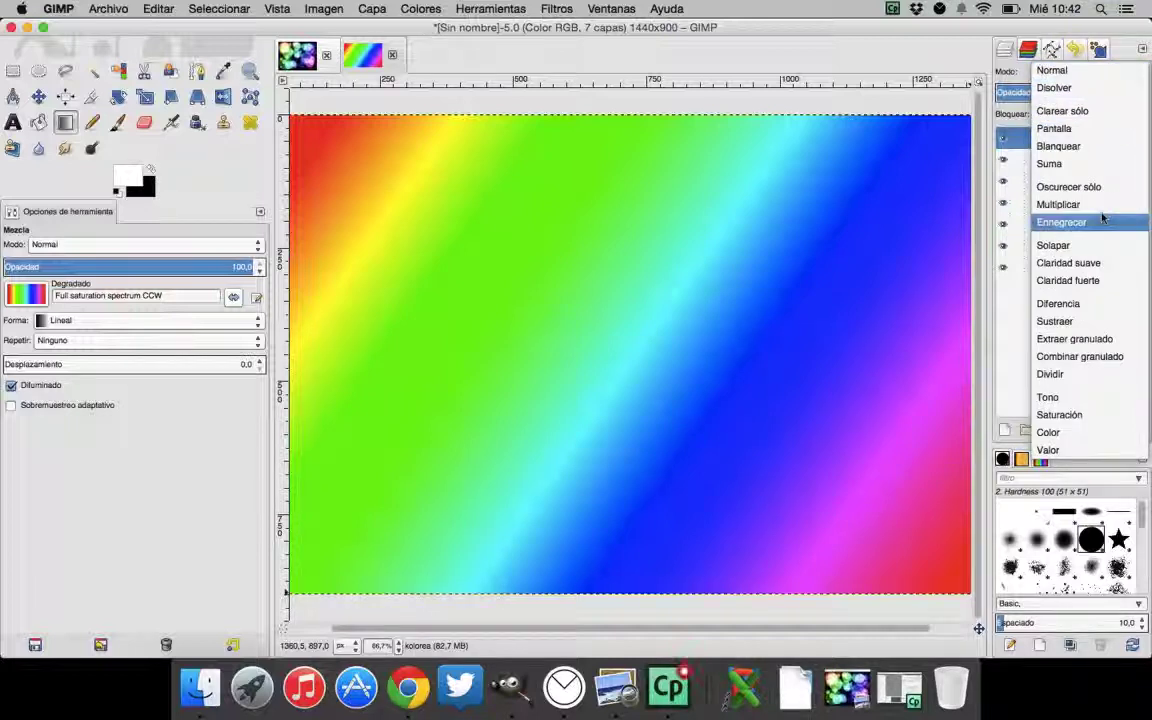
pyautogui.click(1094, 262)
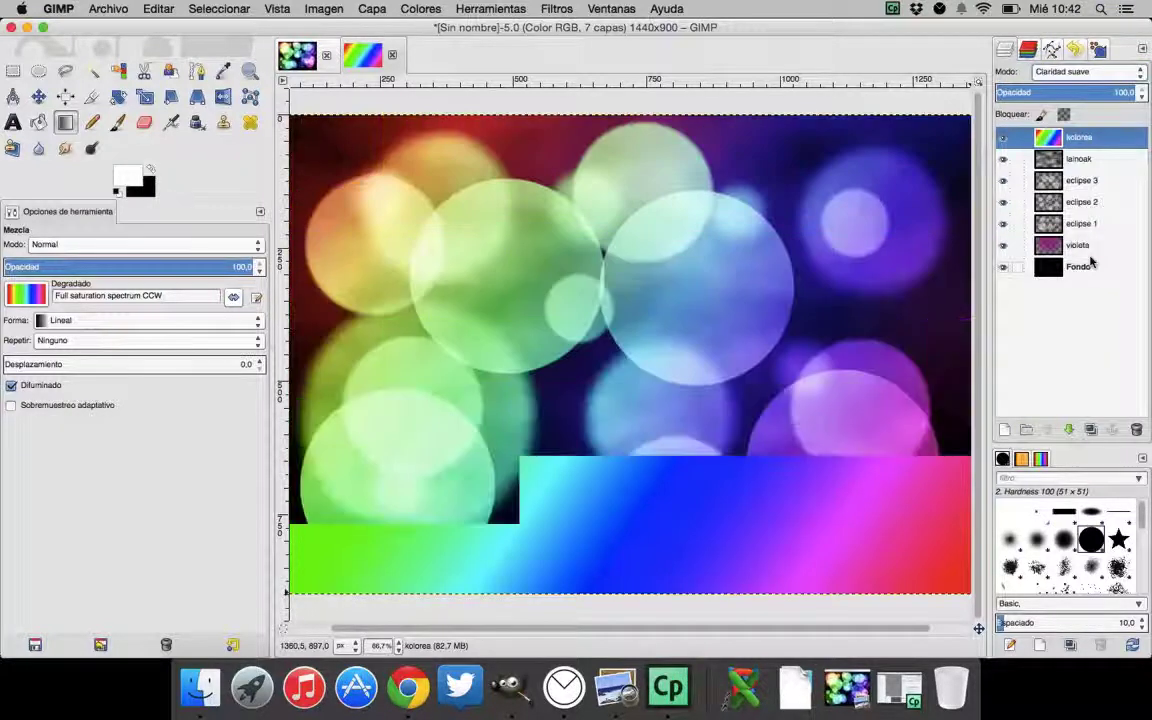
# Try the Claridad fuerte blend mode on the eclipse 3 layer
pyautogui.click(1047, 180)
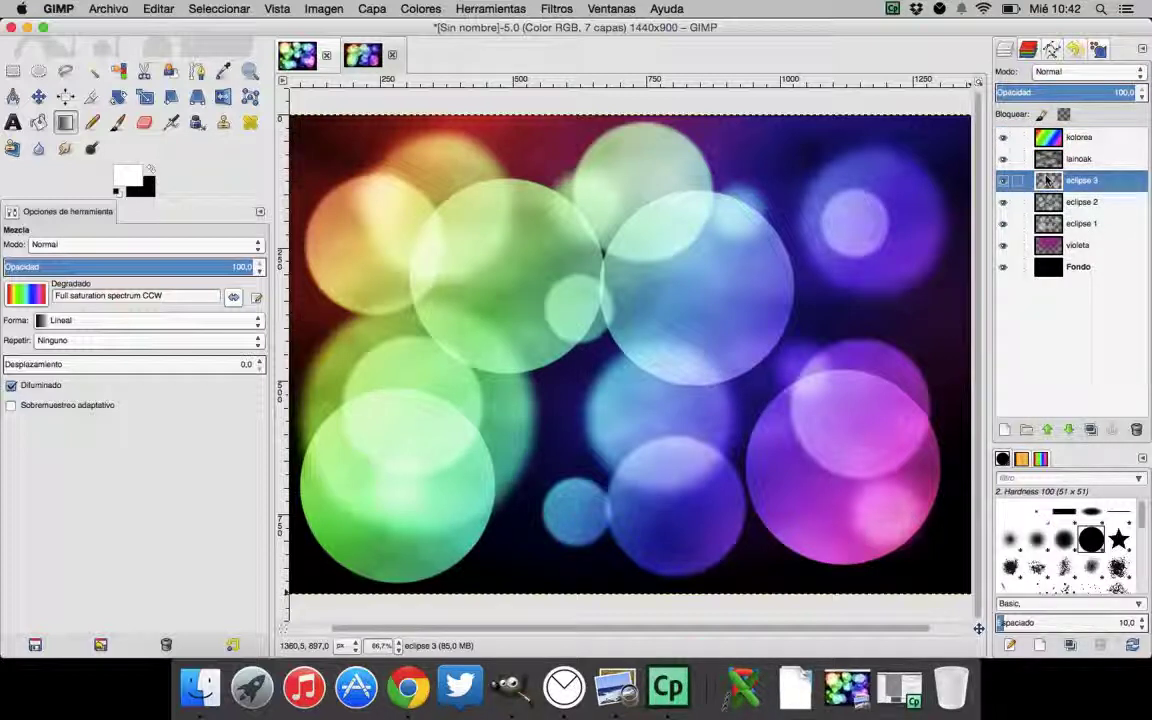
pyautogui.click(1118, 73)
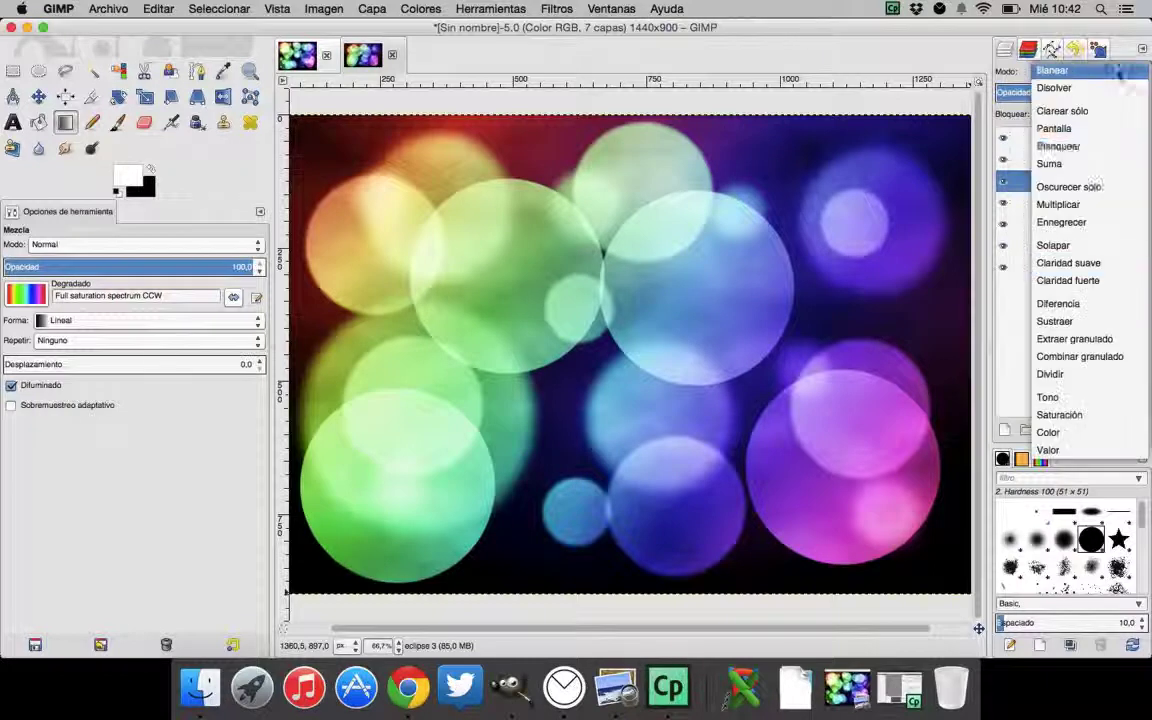
pyautogui.click(1082, 282)
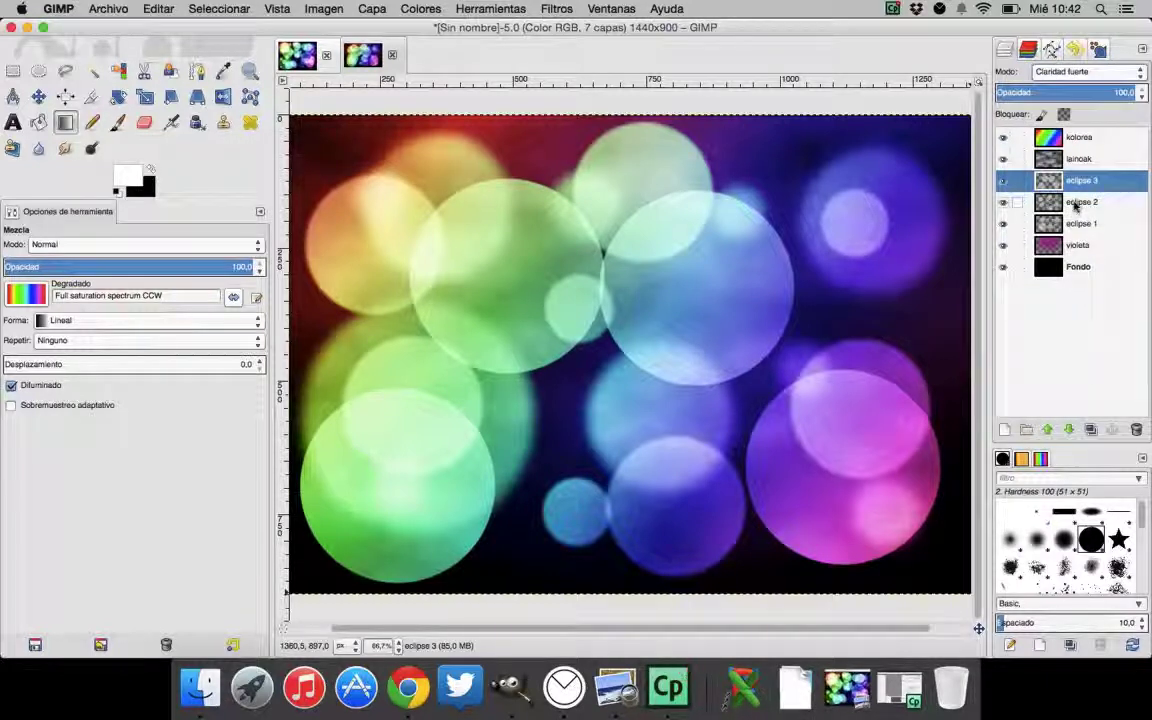
pyautogui.click(1076, 204)
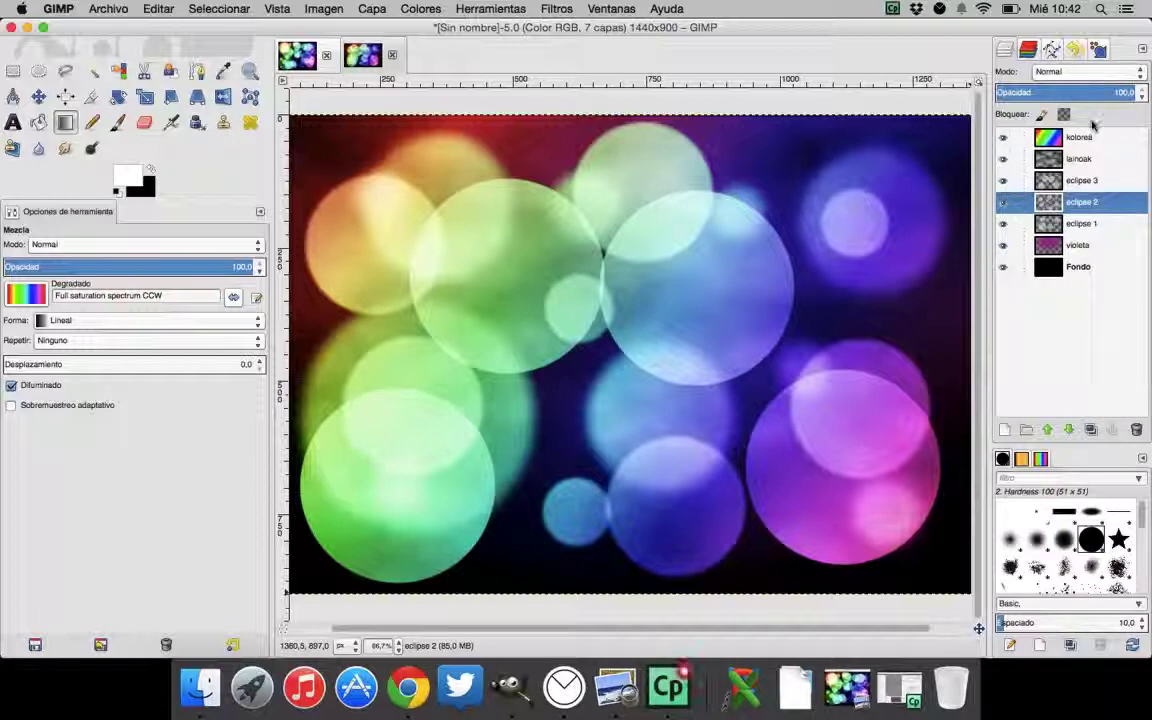
# Set the eclipse 3 layer's blend mode to Combinar granulado
pyautogui.click(1076, 182)
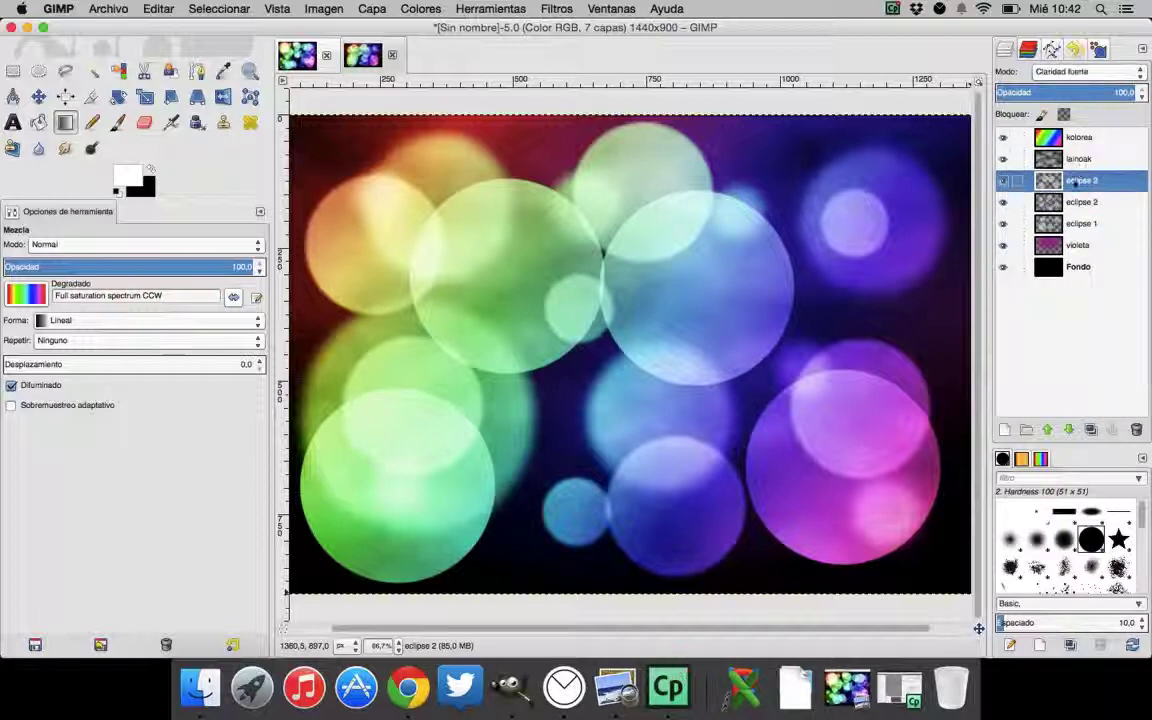
pyautogui.click(1108, 73)
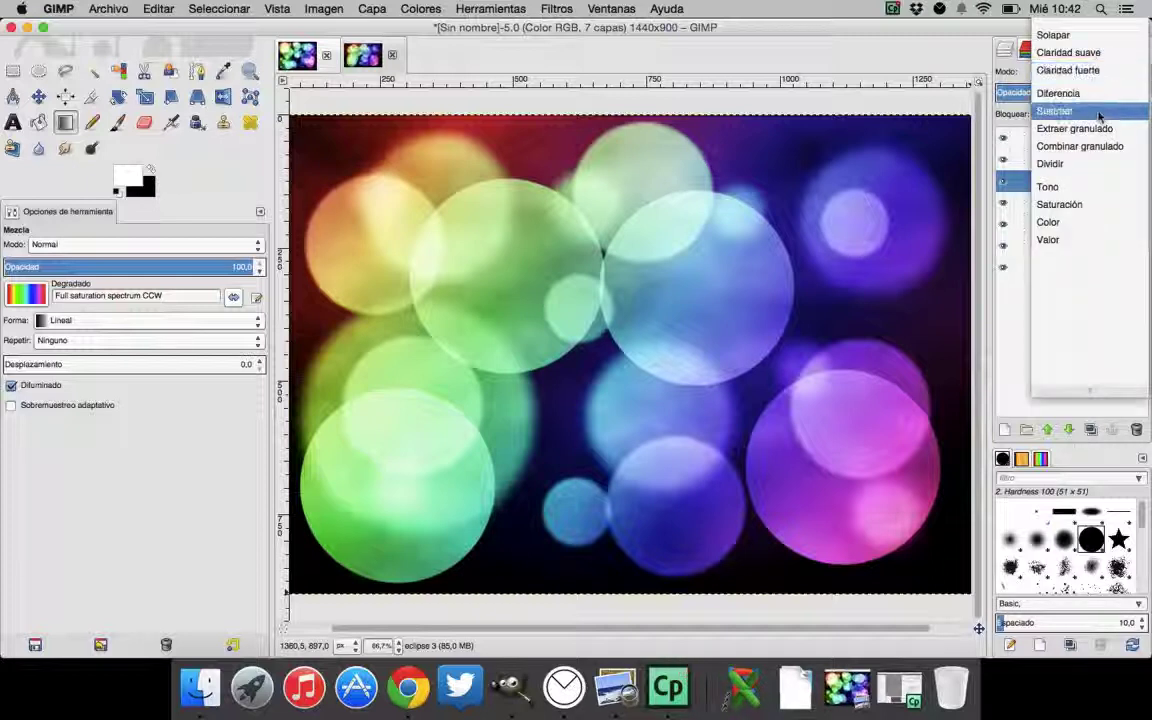
pyautogui.click(1095, 146)
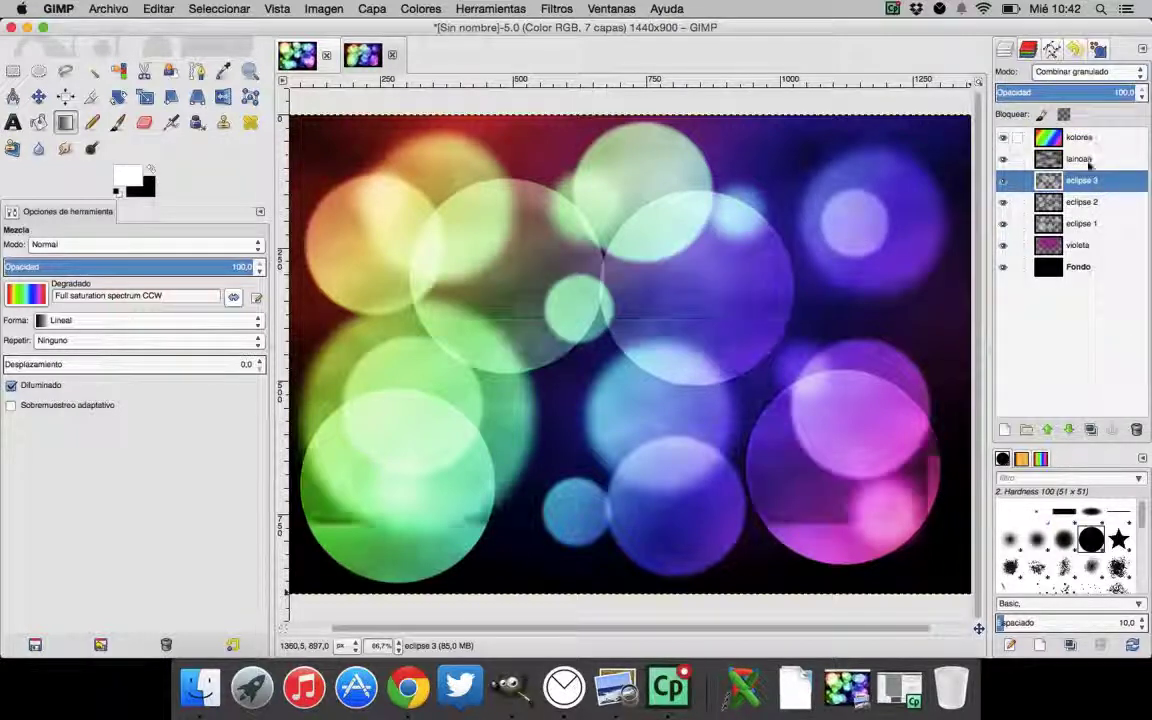
# Set the eclipse 2 layer's blend mode to Claridad fuerte
pyautogui.click(1077, 203)
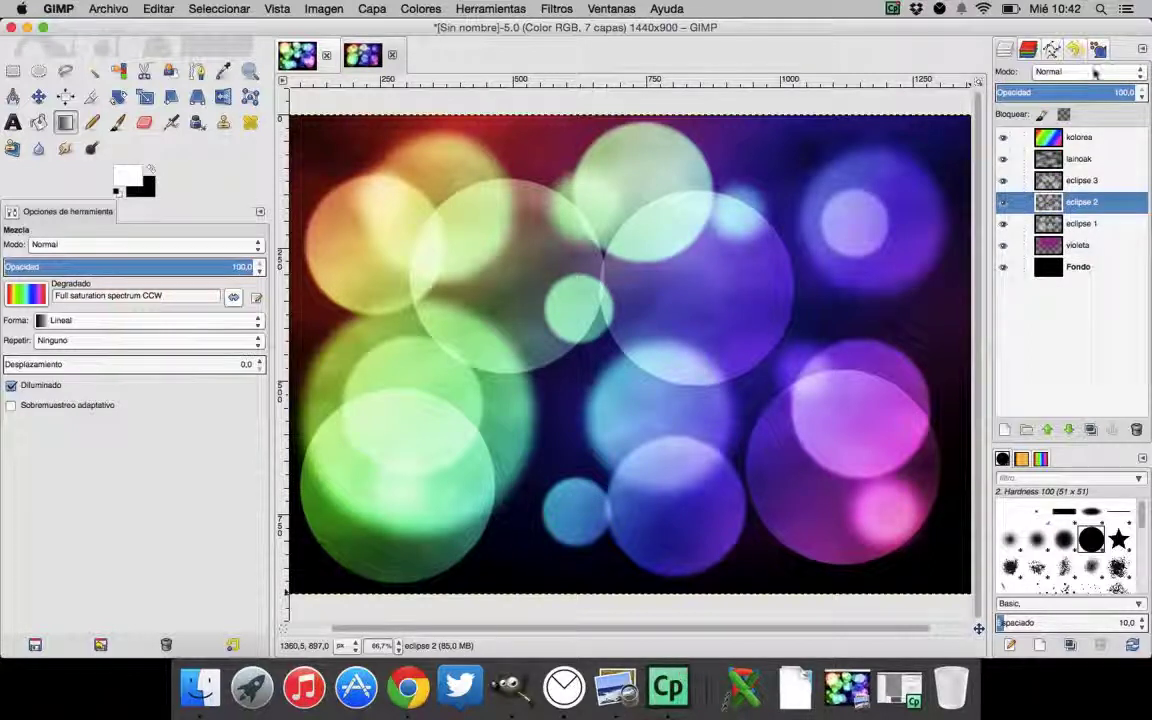
pyautogui.click(1045, 72)
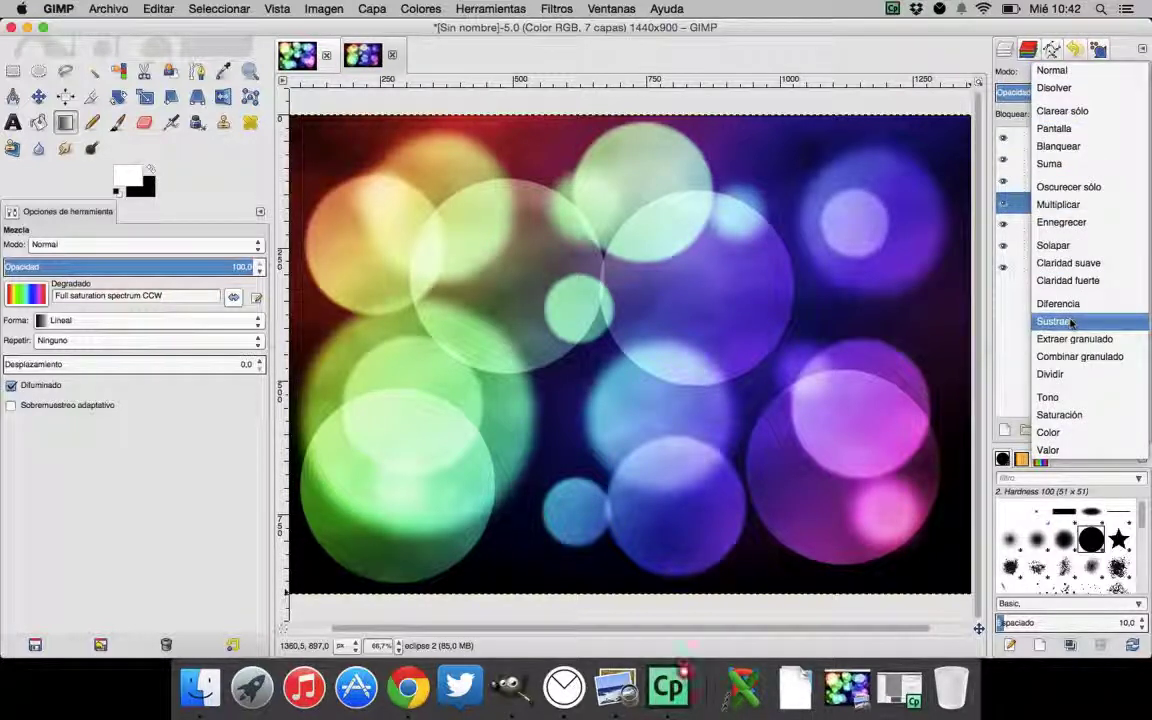
pyautogui.click(1078, 280)
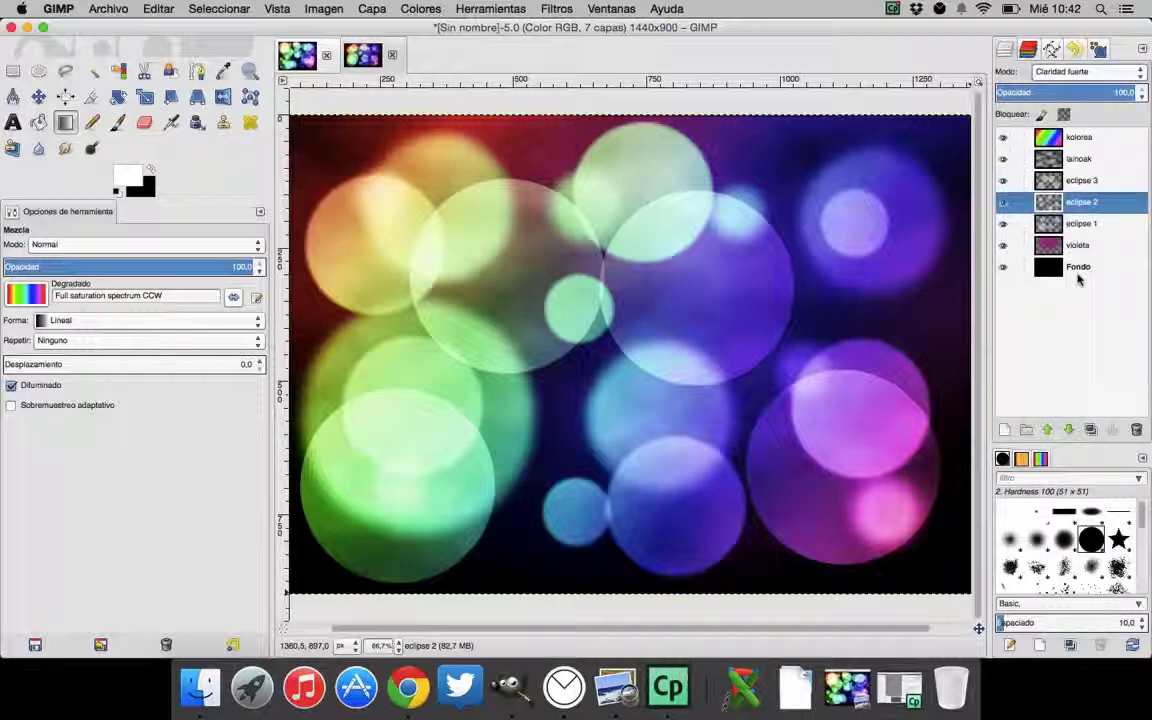
pyautogui.click(678, 670)
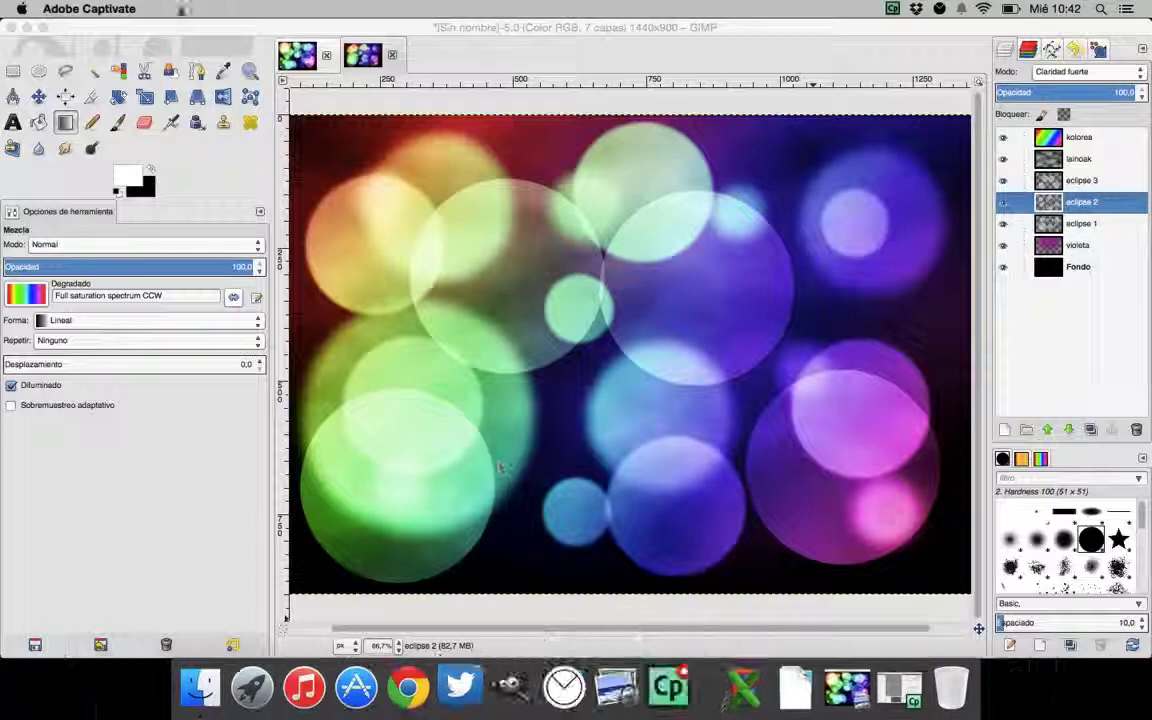
pyautogui.click(107, 8)
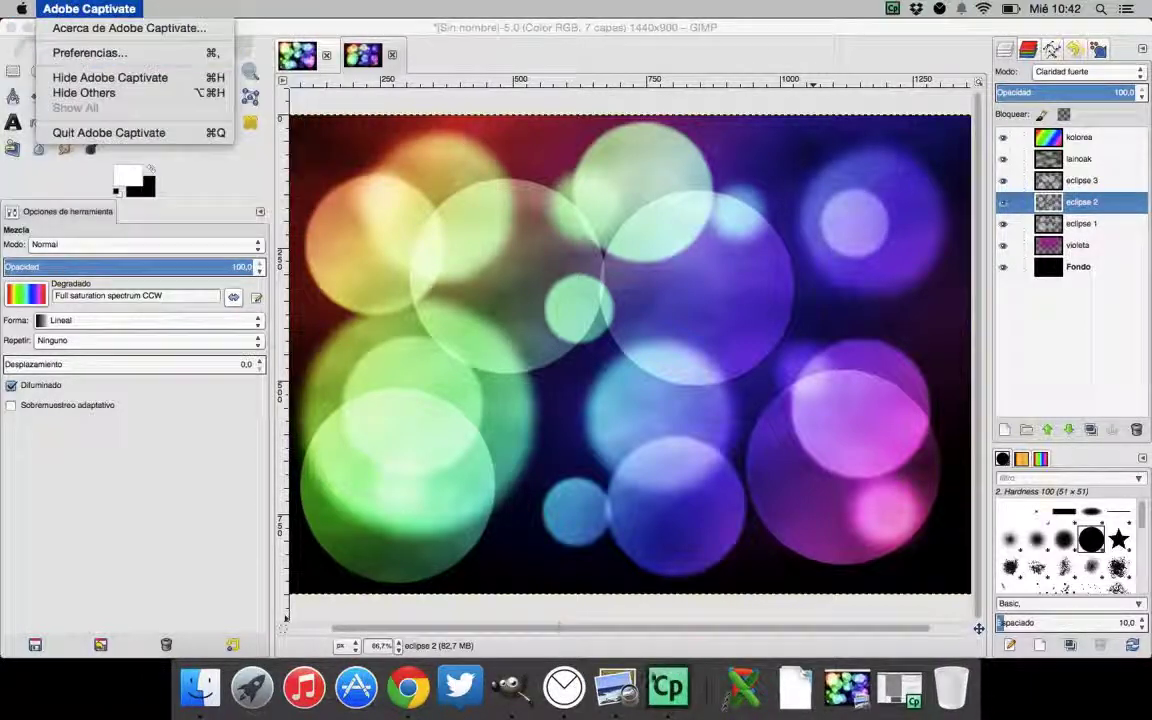
pyautogui.click(621, 626)
pyautogui.rightClick(676, 692)
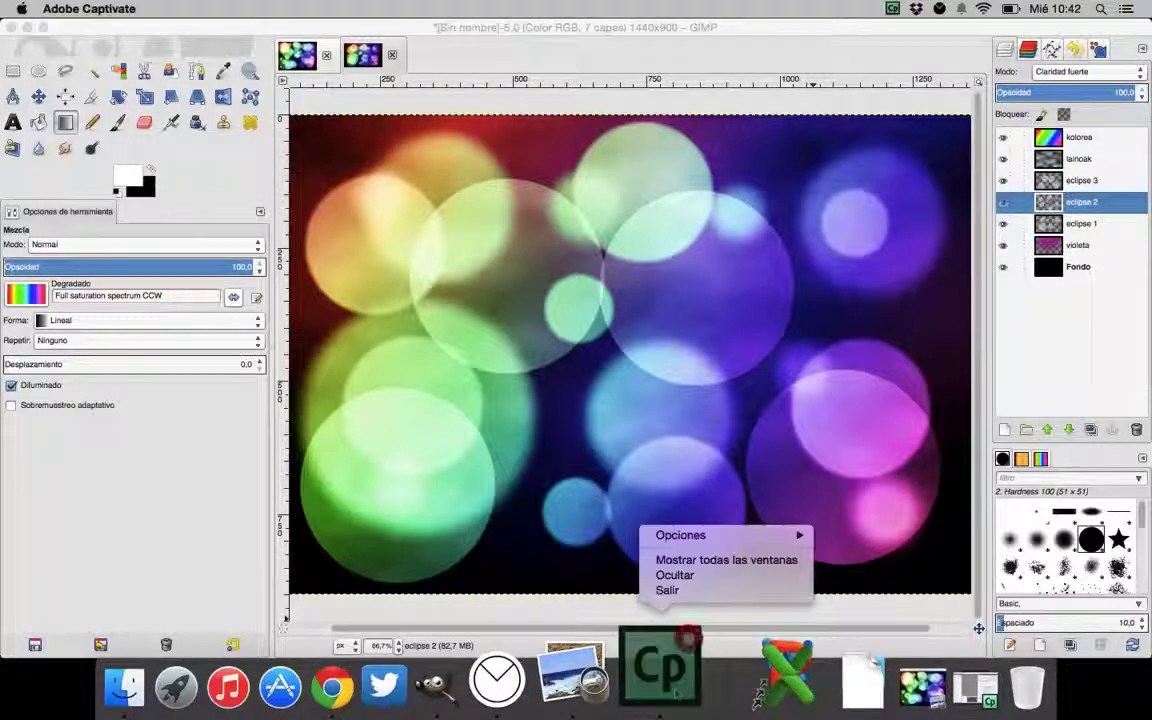
pyautogui.moveTo(724, 538)
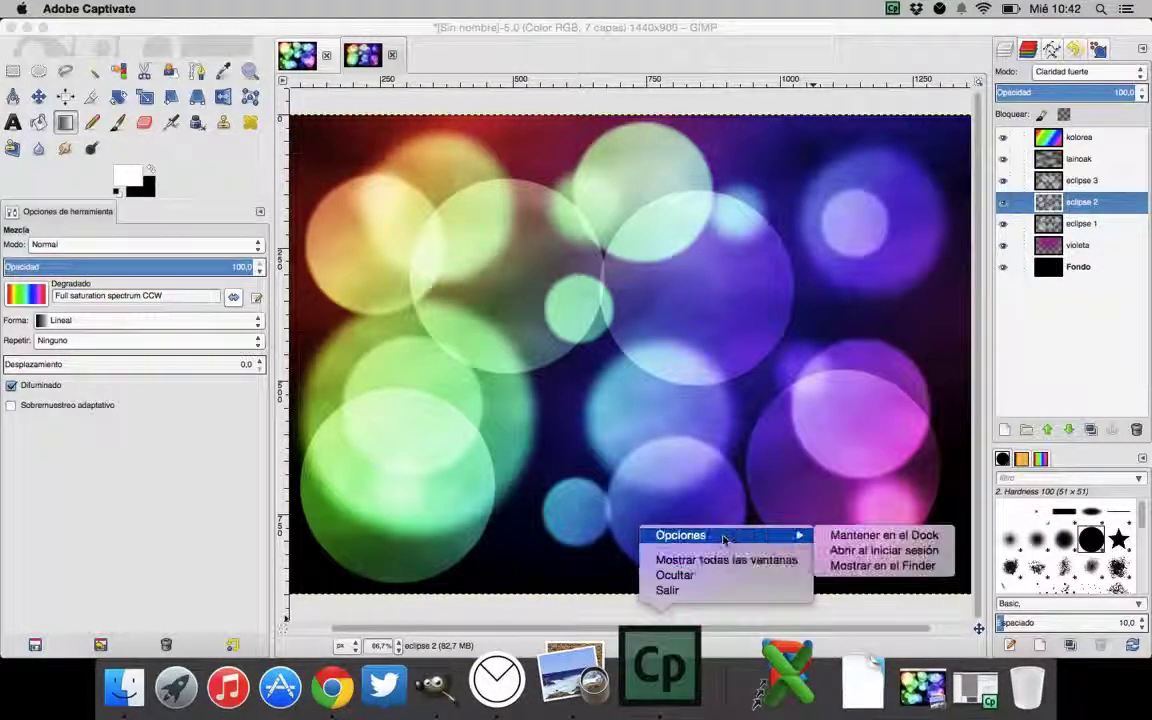